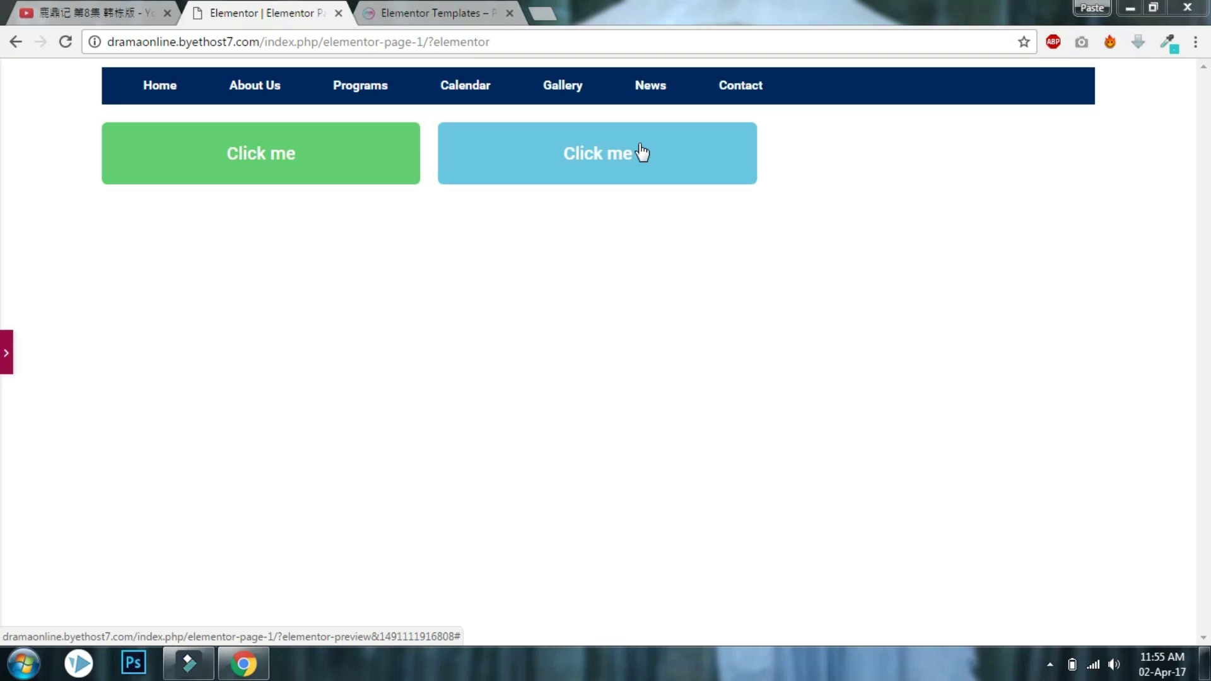
Browse the pastemedia.org Elementor Templates posts down the page and back to the top.
left_click(464, 8)
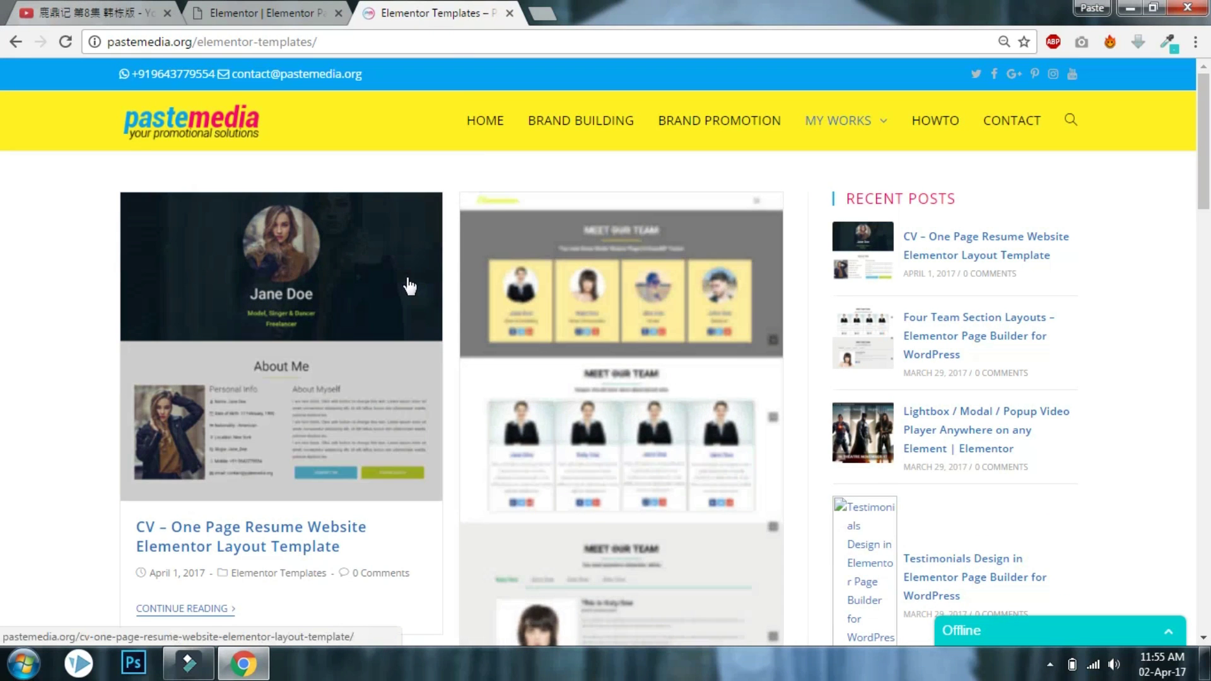
scroll(410, 284, "down", 7)
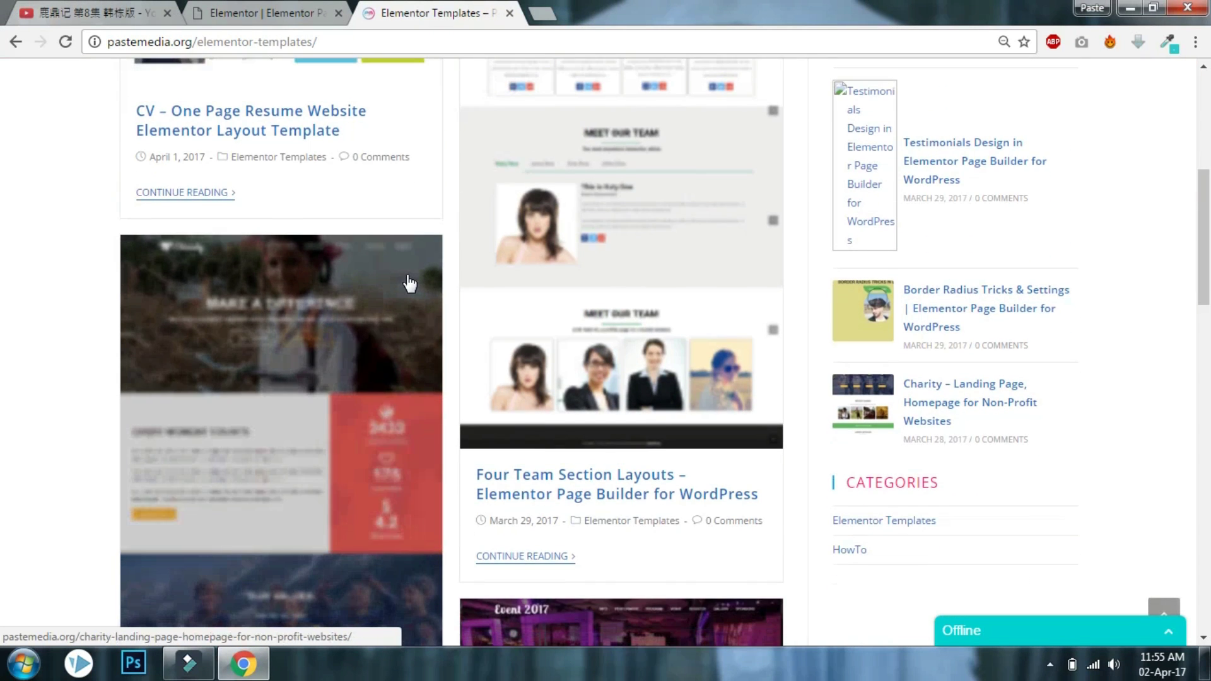
scroll(409, 283, "down", 10)
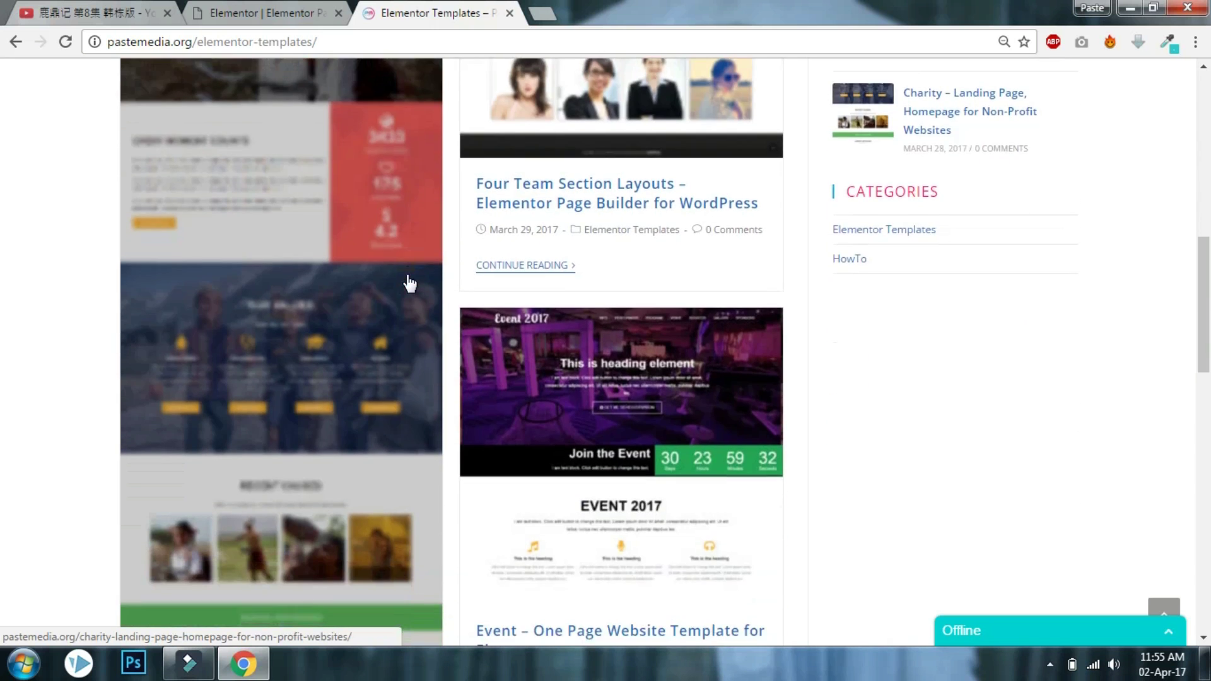
scroll(409, 283, "down", 7)
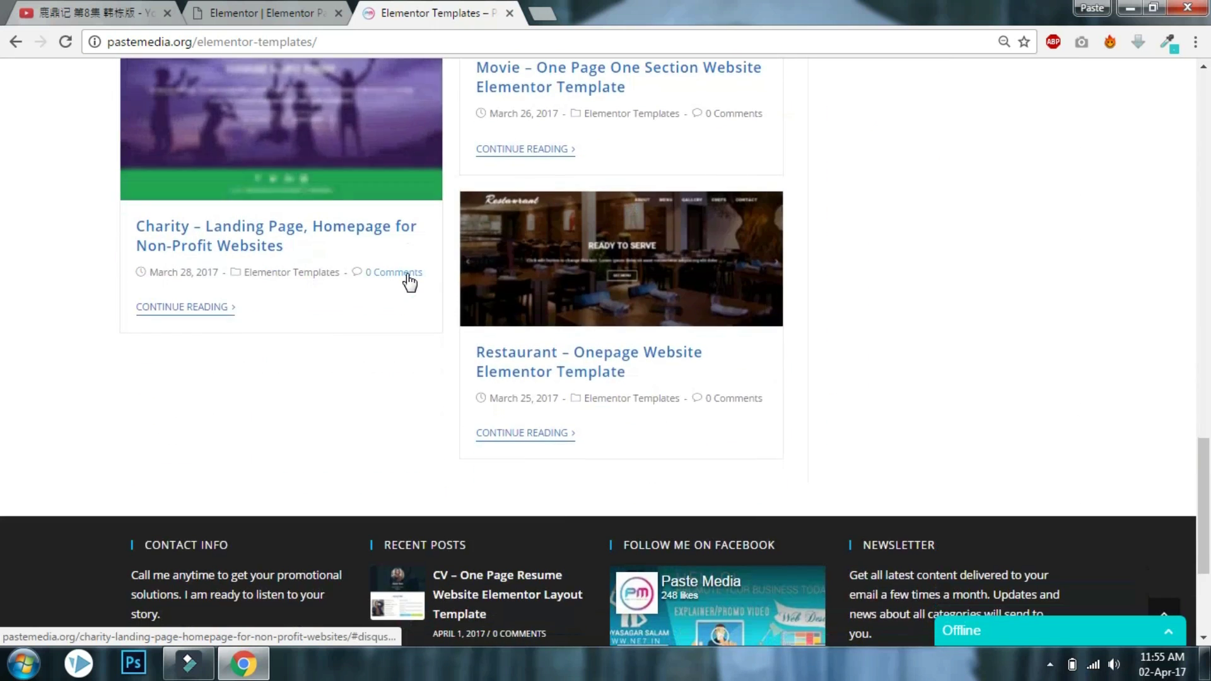
scroll(410, 284, "up", 5)
scroll(410, 283, "up", 10)
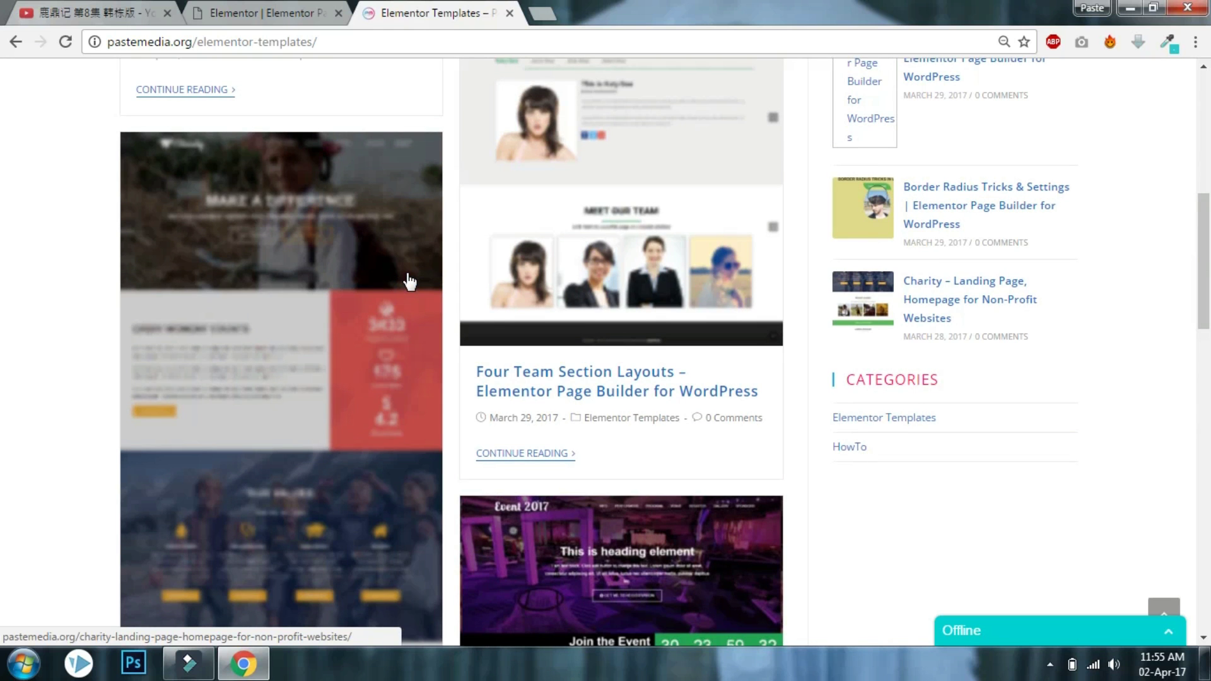
scroll(409, 282, "up", 1)
scroll(409, 282, "up", 7)
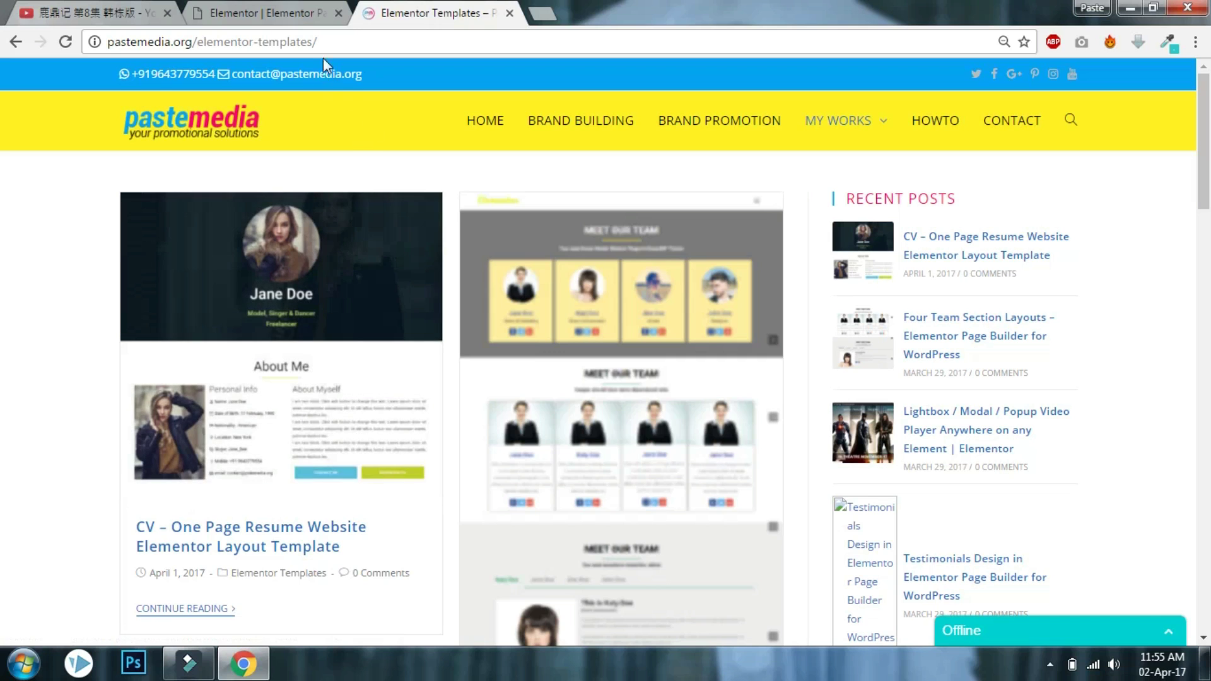
Back in the page editor, delete the two-button section and begin adding a new section.
left_click(295, 14)
left_click(6, 357)
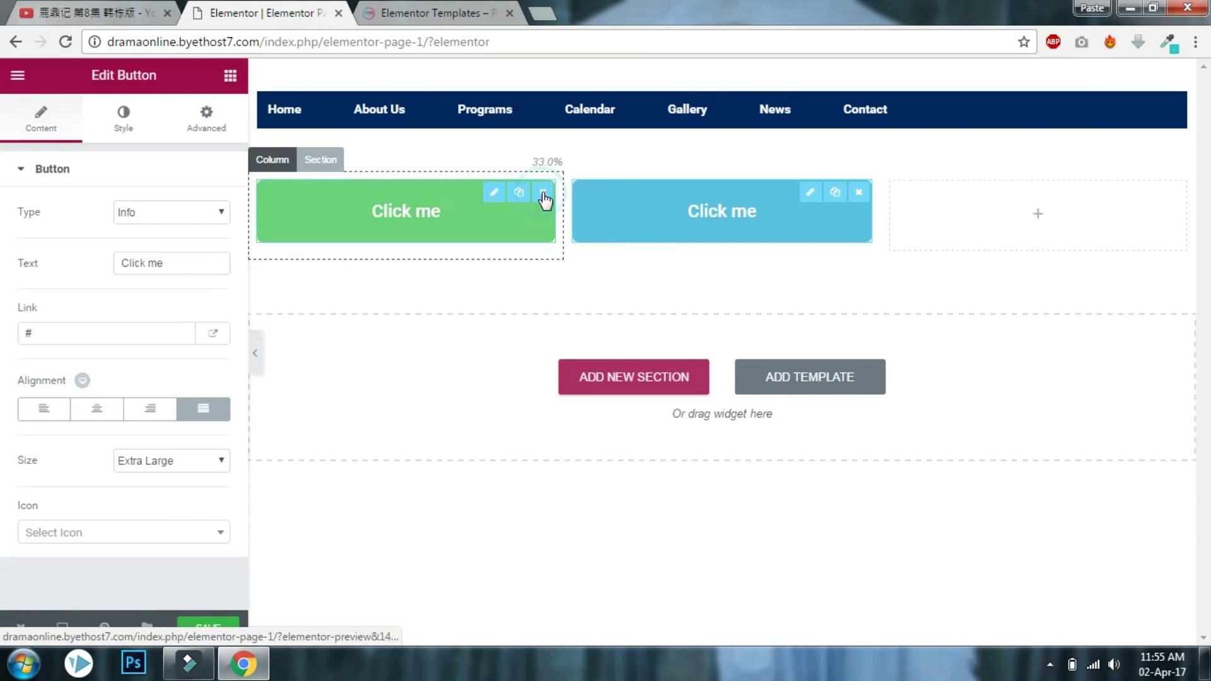
left_click(944, 164)
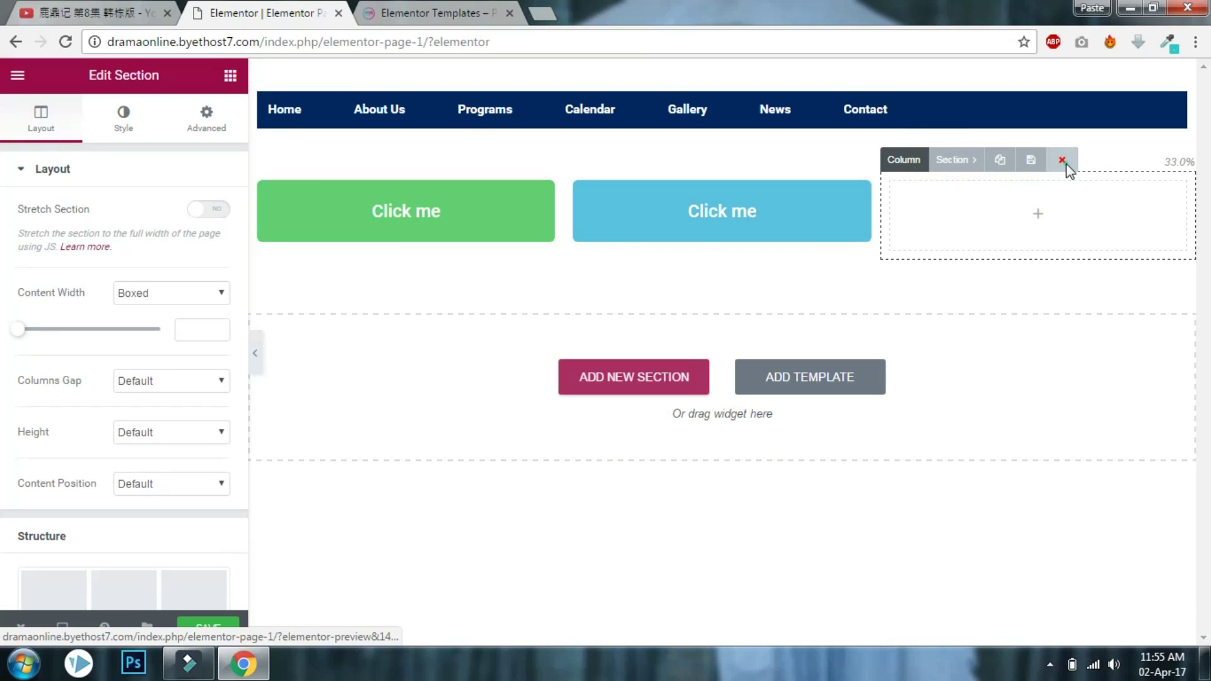
left_click(1066, 163)
left_click(724, 312)
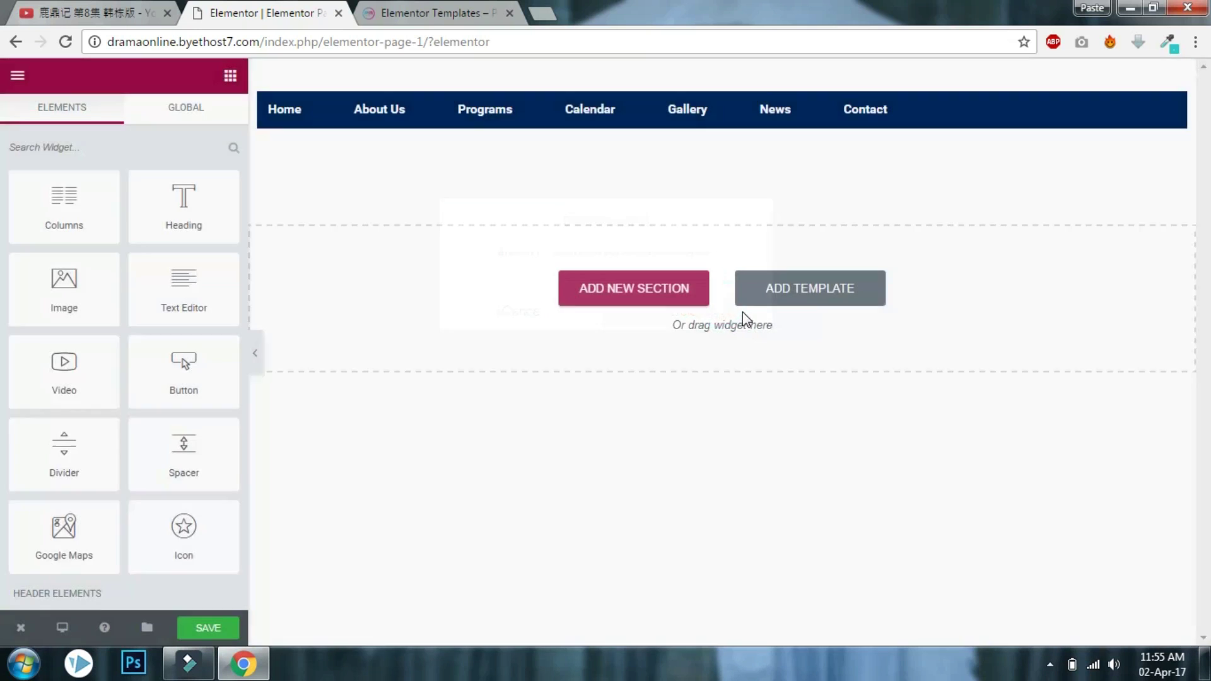
left_click(662, 301)
Build a single-column section with a heading above a text block and a green Click me button.
left_click(492, 358)
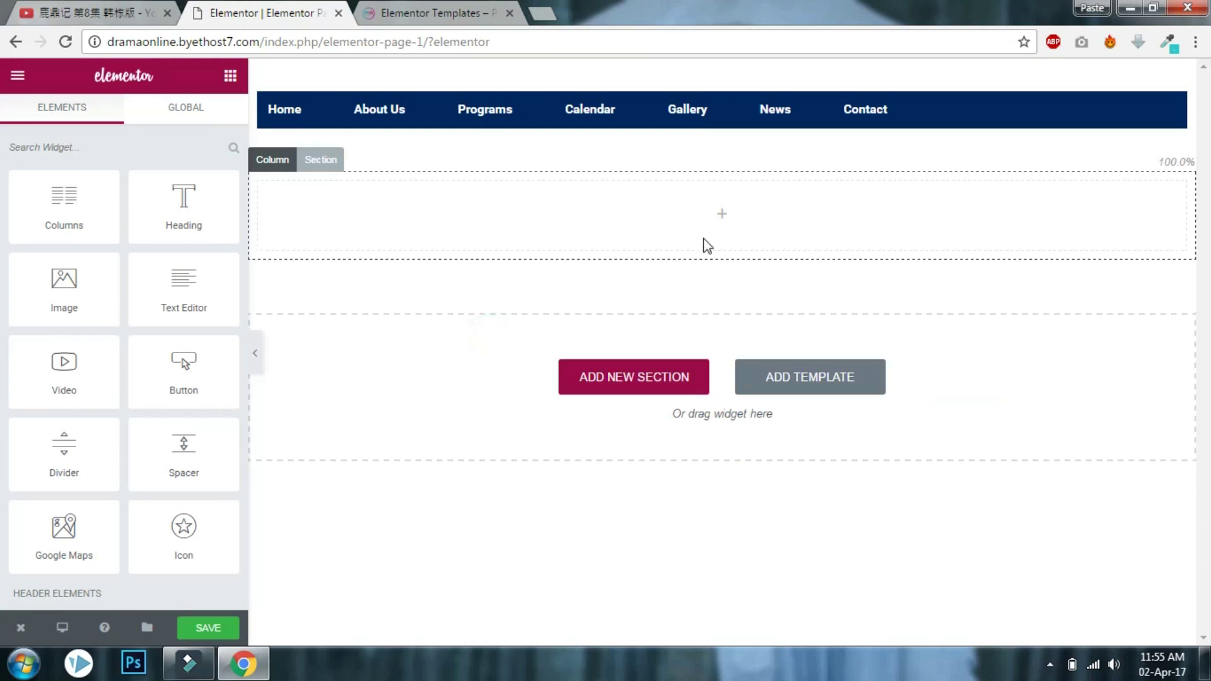
left_click_drag(157, 222, 411, 282)
left_click(230, 76)
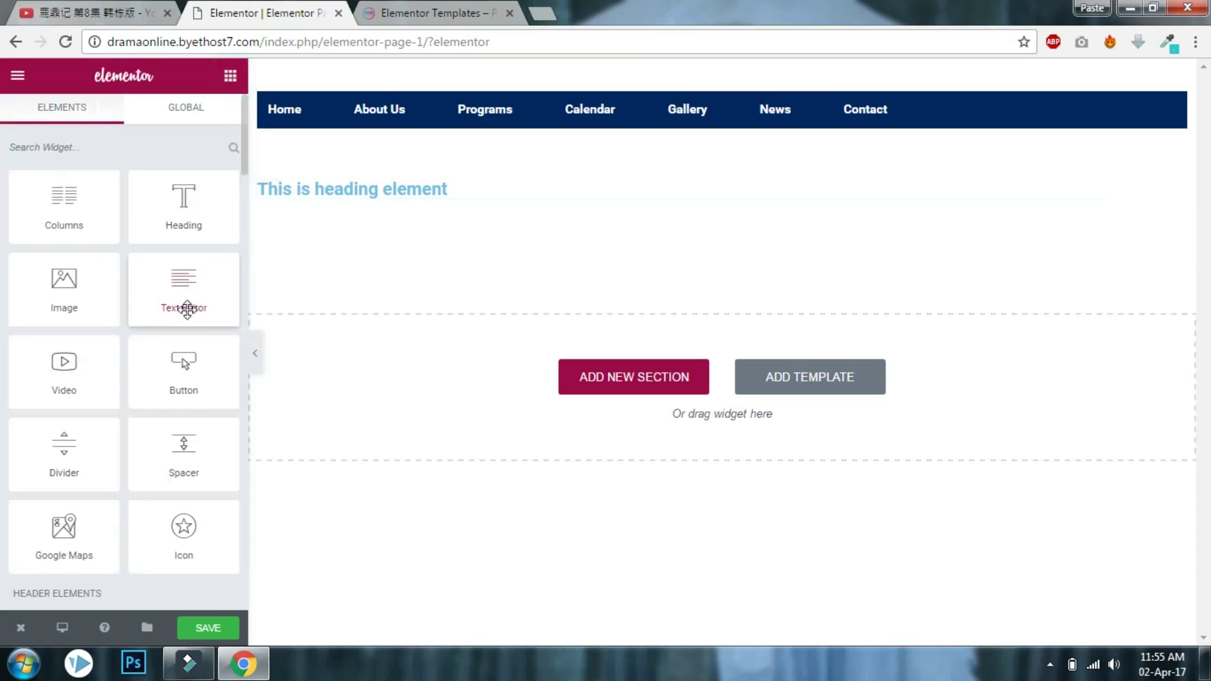
left_click_drag(183, 297, 467, 208)
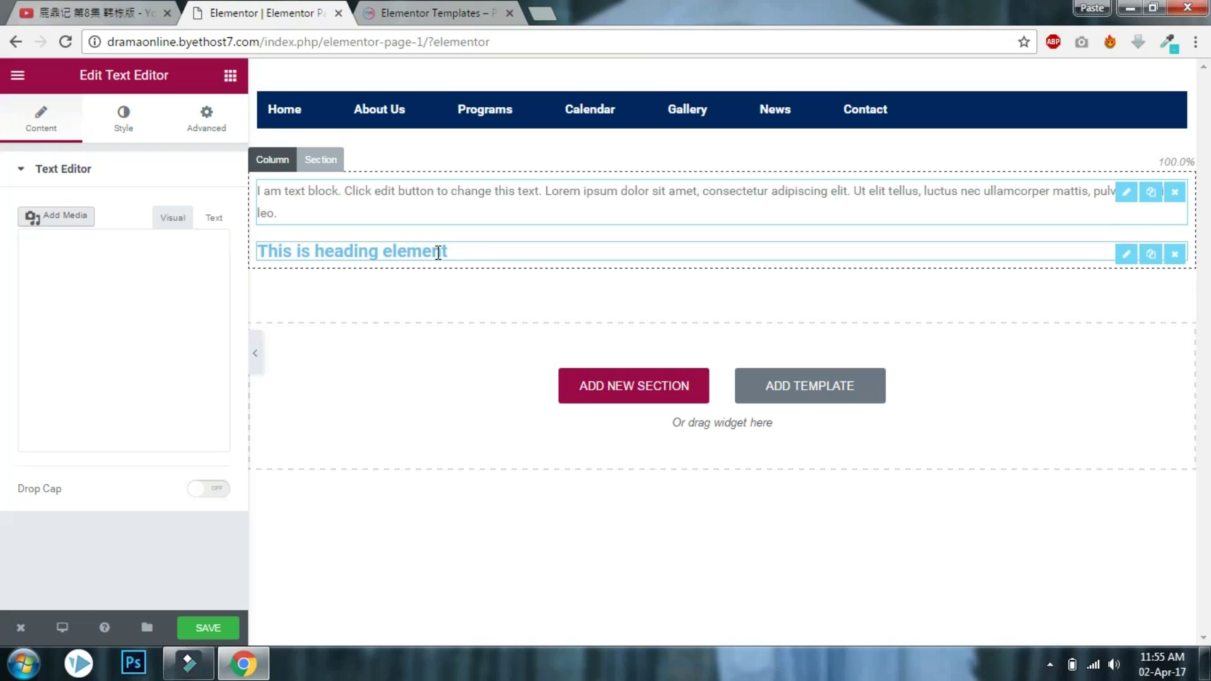
left_click_drag(1132, 252, 1095, 169)
left_click(231, 76)
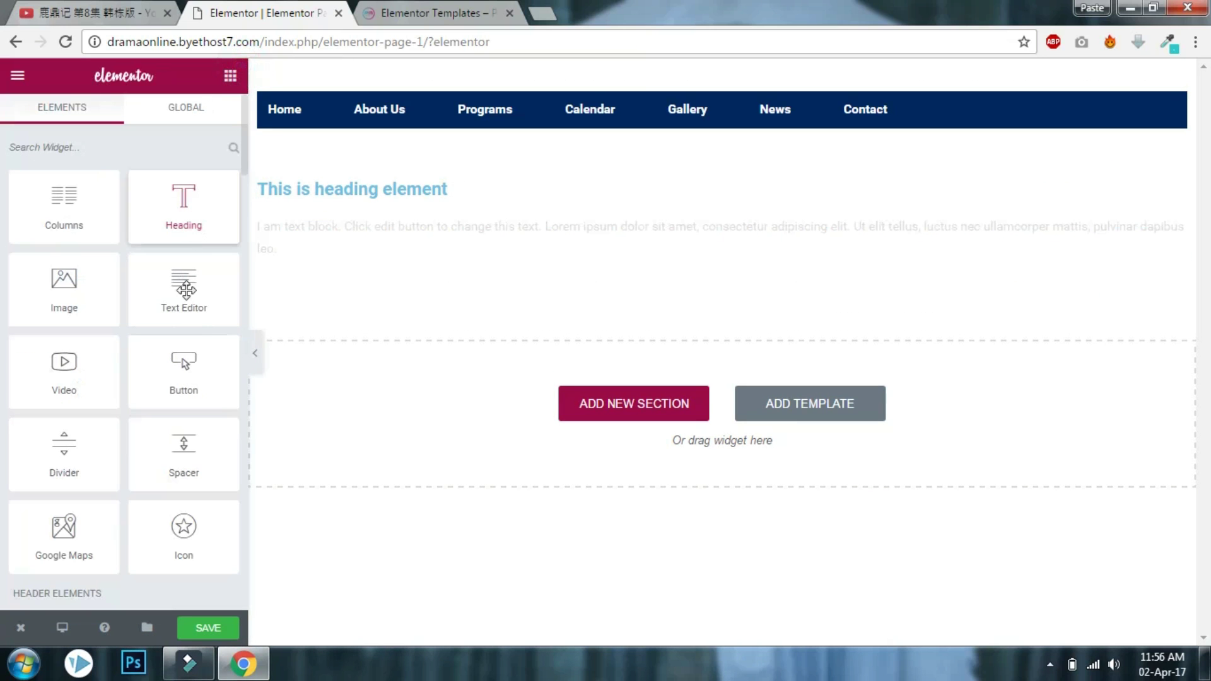
left_click_drag(184, 362, 376, 244)
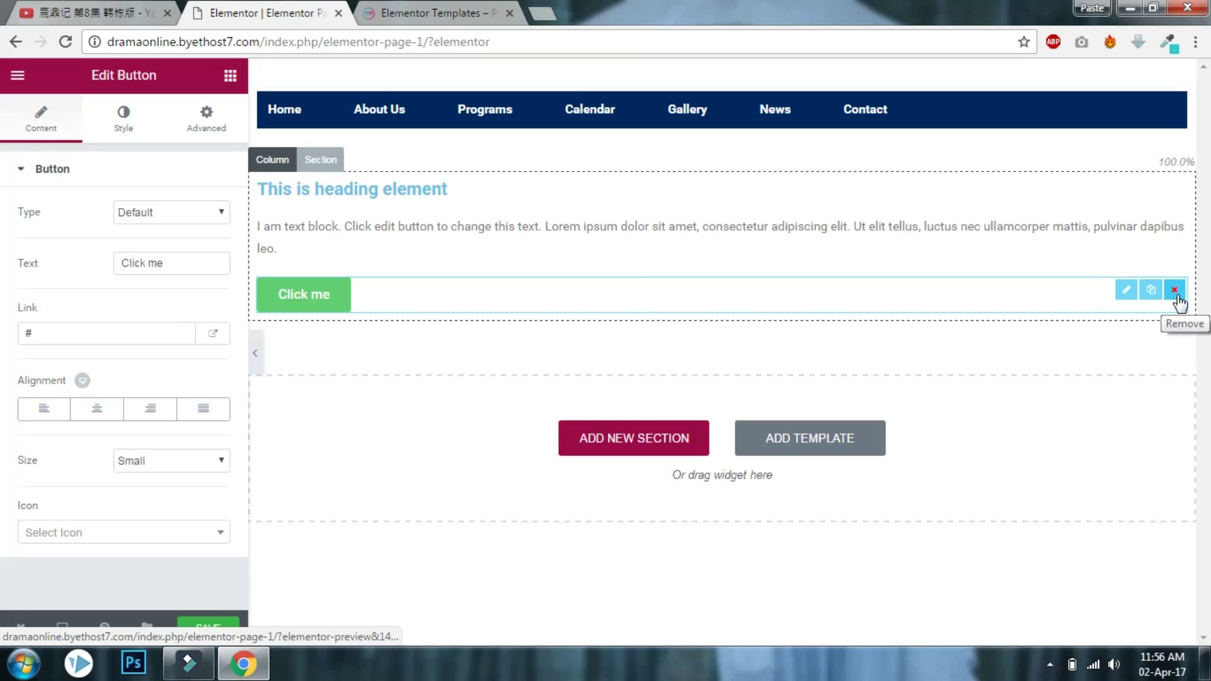
Duplicate the Click me button, relabel the copy 'dont click me', and preview the page.
left_click(231, 75)
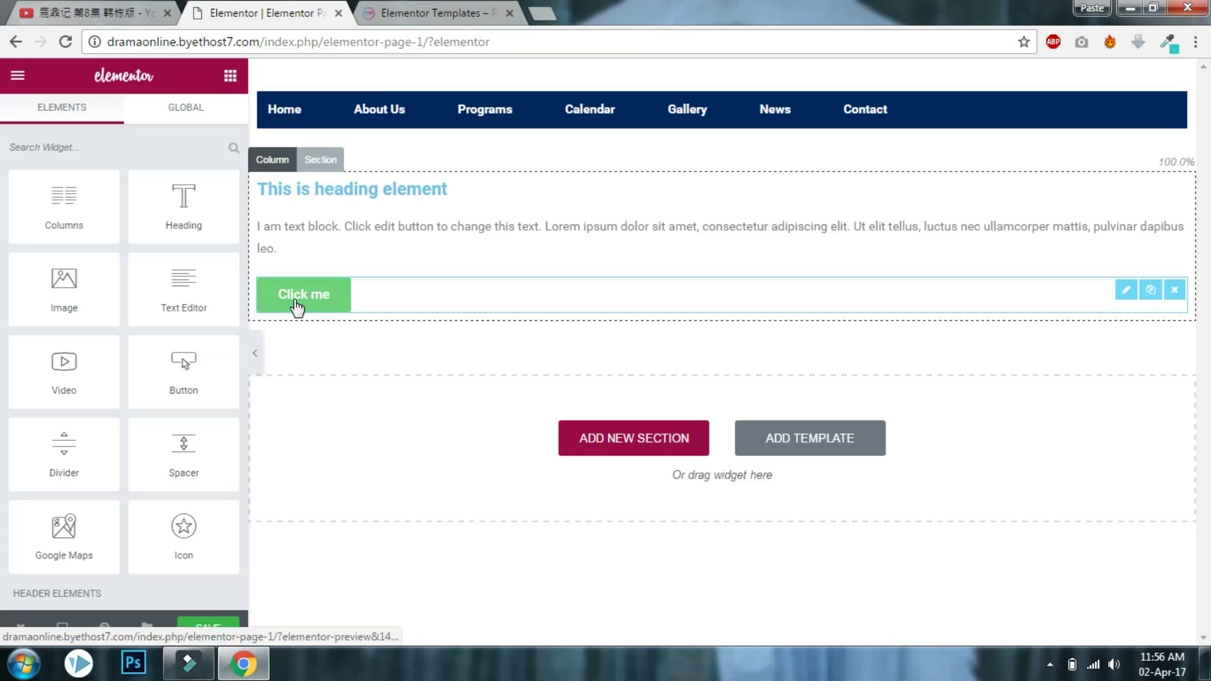
left_click(1150, 290)
left_click(316, 347)
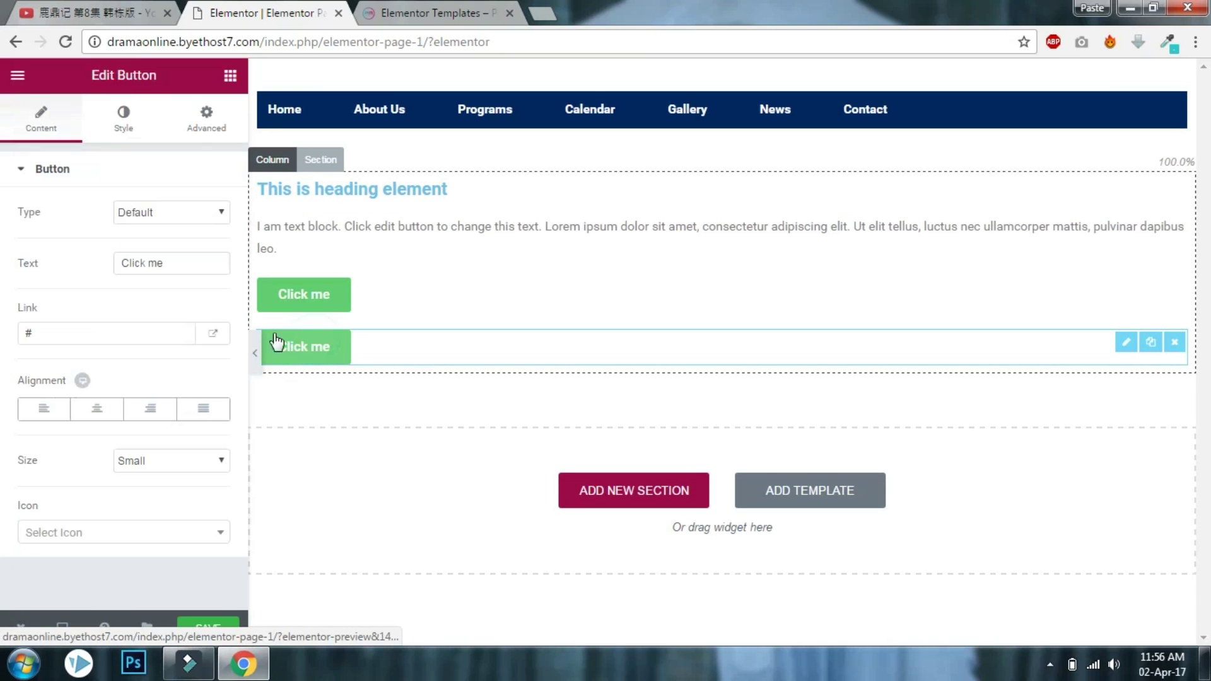
triple_click(189, 259)
type("dont cl")
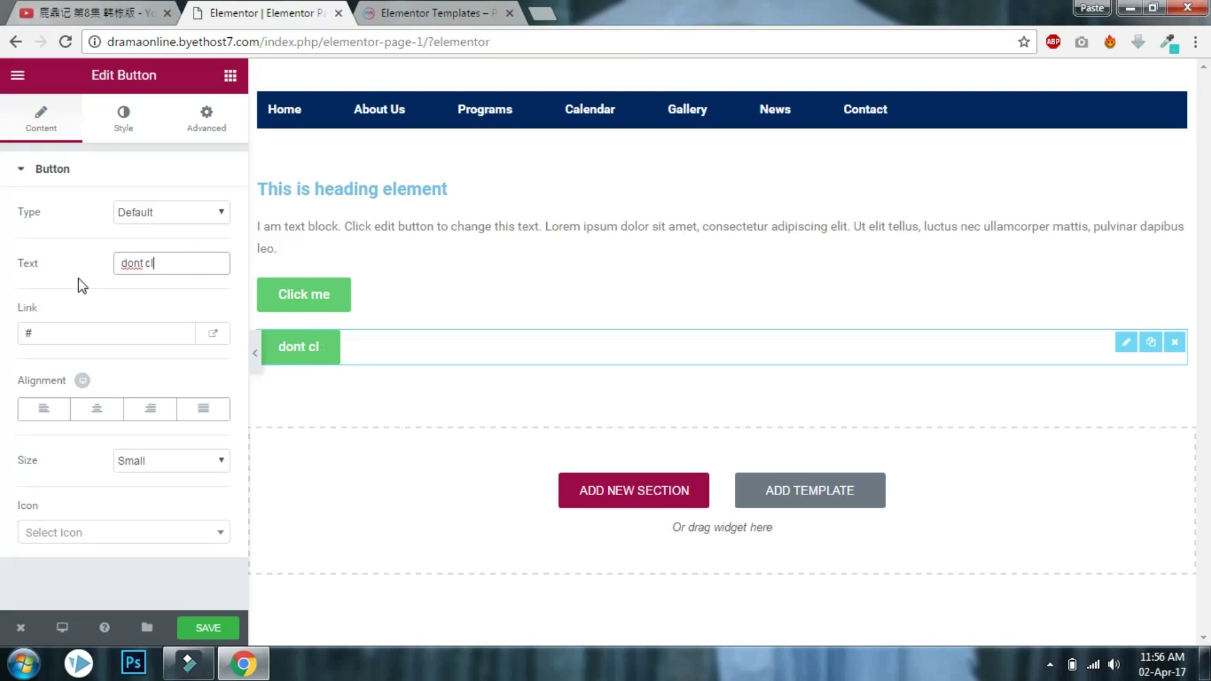
type("ick me")
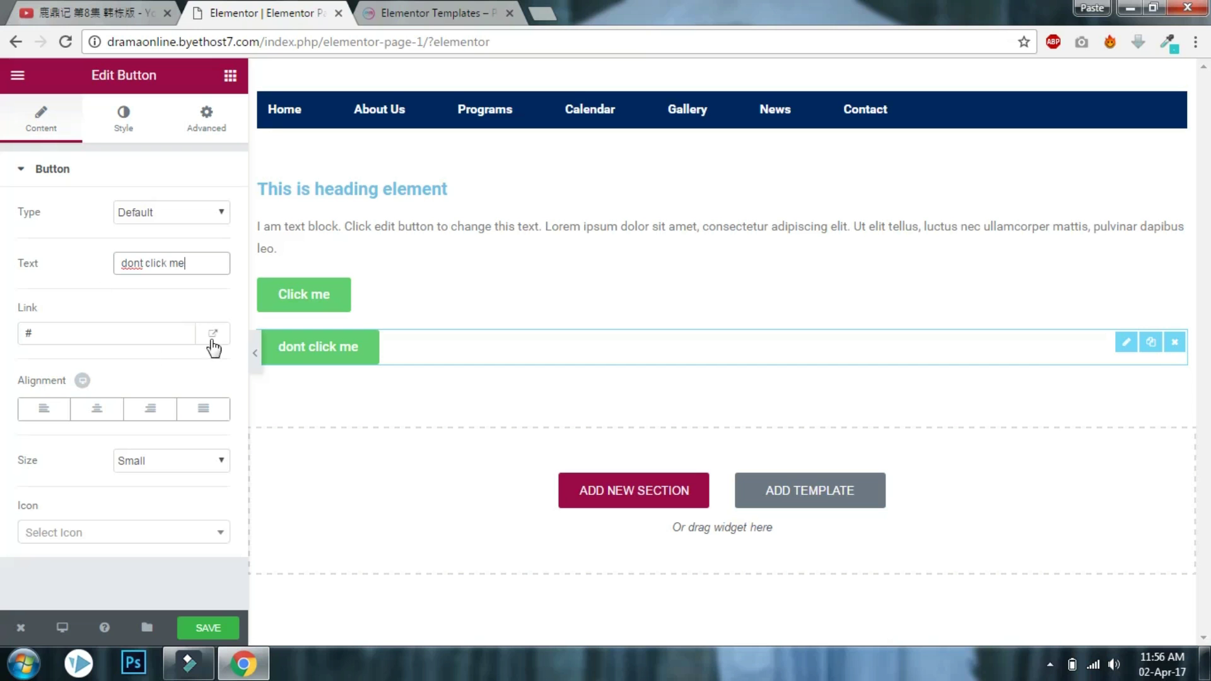
left_click(255, 352)
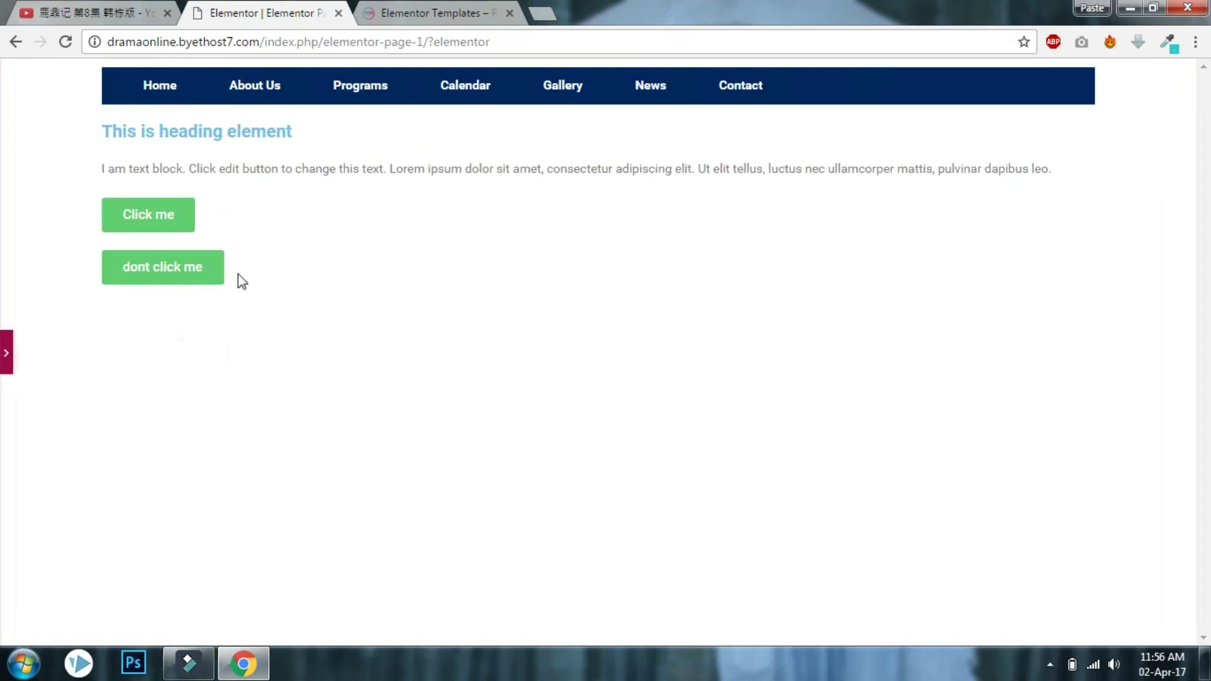
Reopen the Elementor editor panel from the left-edge toggle.
left_click(7, 363)
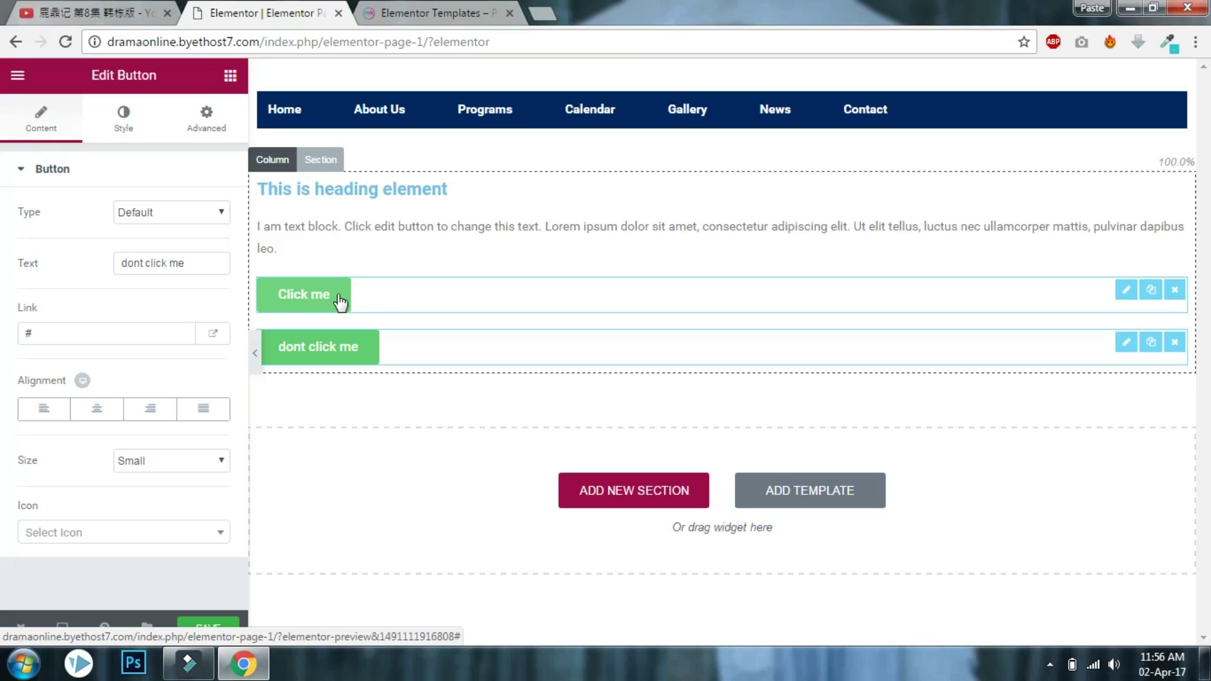
Delete both buttons and insert a two-column inner section between the heading and text block.
left_click(1175, 343)
left_click(719, 311)
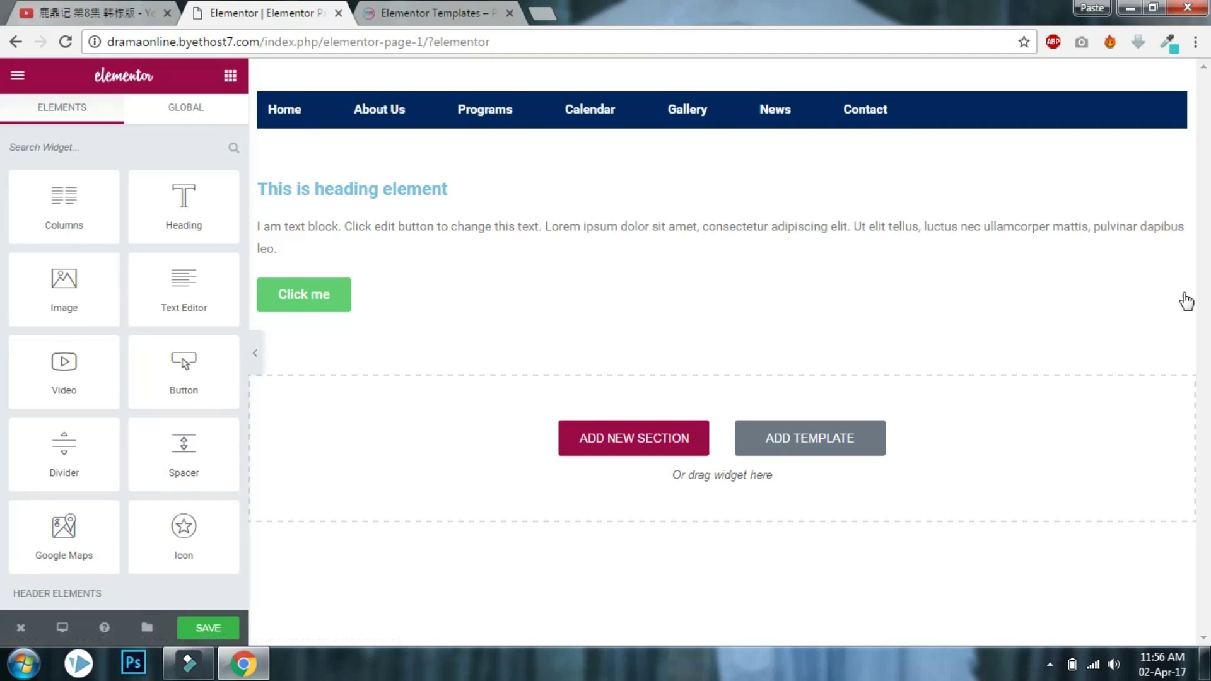
left_click(1175, 294)
left_click(719, 315)
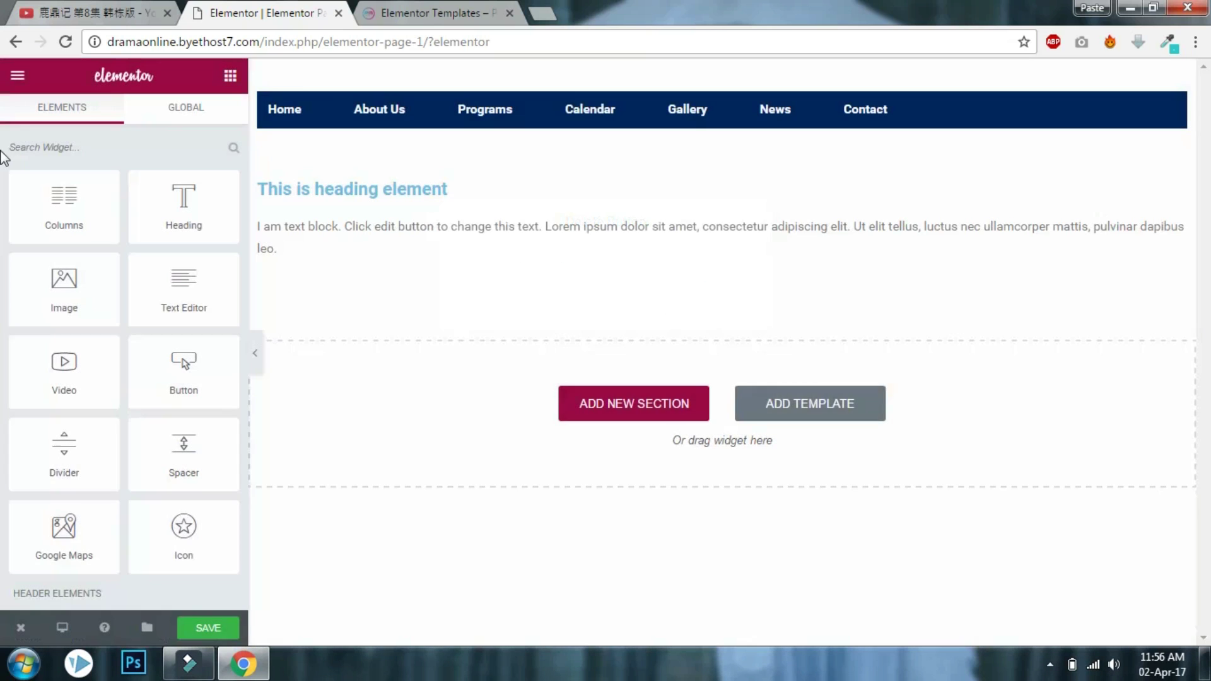
left_click_drag(57, 196, 430, 221)
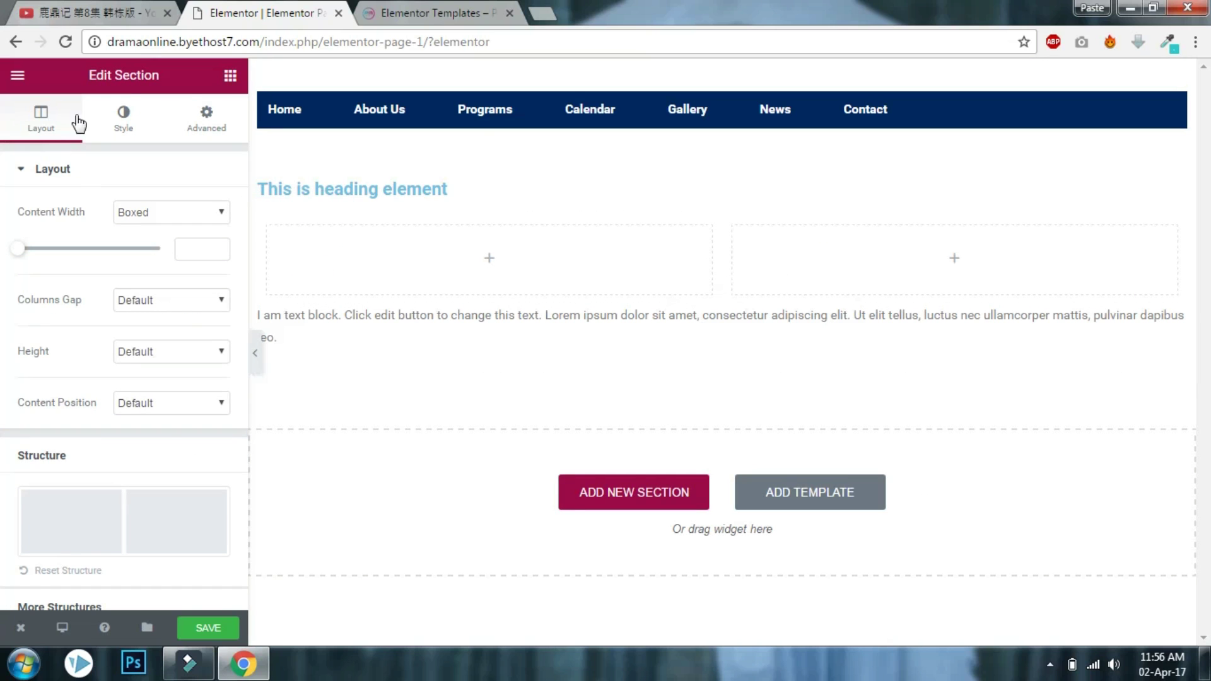
left_click(231, 81)
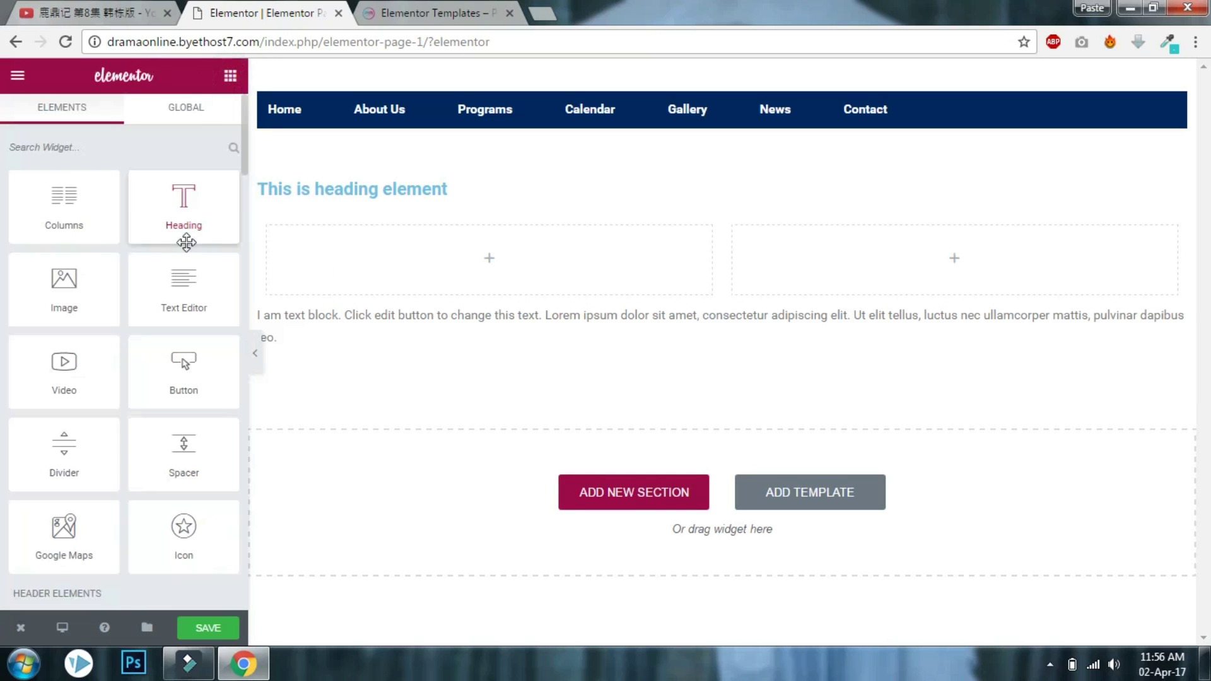
Add a Click me button to the left column with Justified alignment and Large size.
left_click_drag(134, 351, 505, 260)
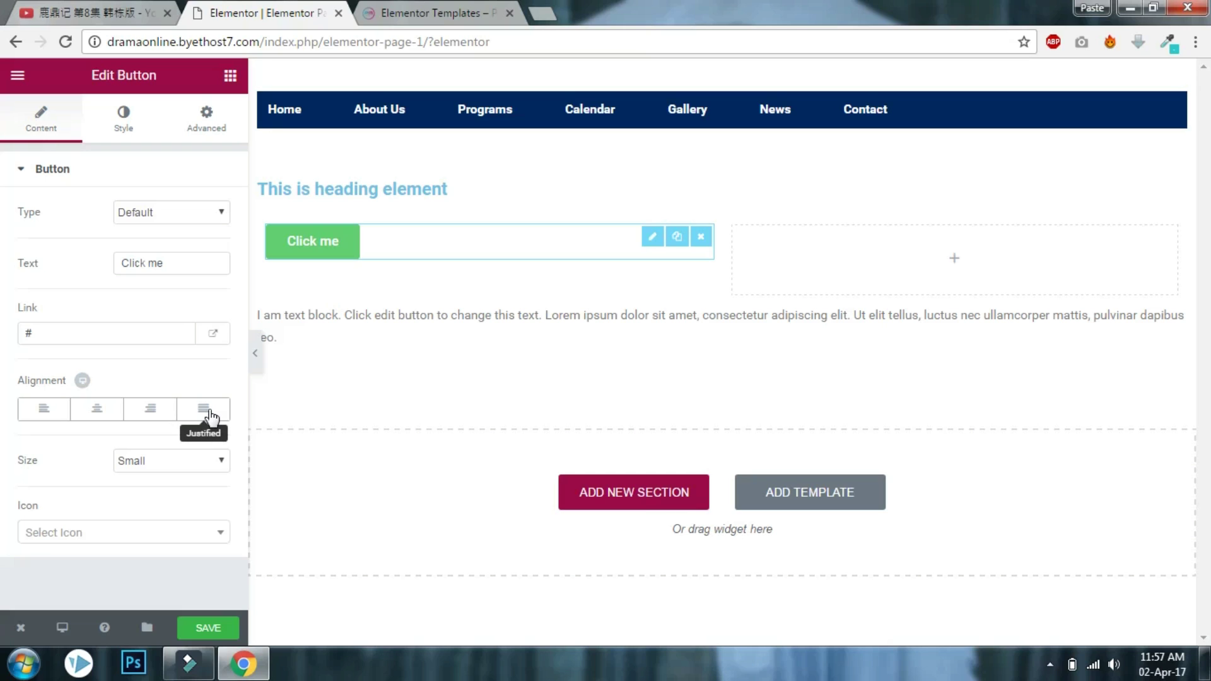
left_click(94, 410)
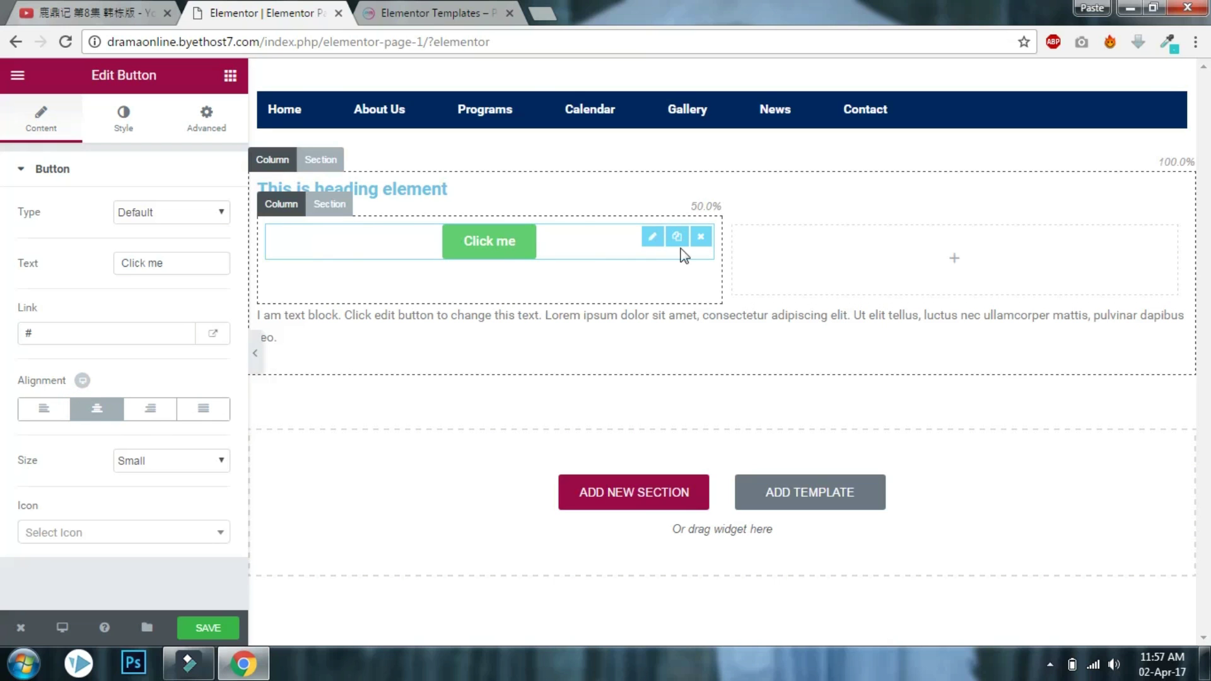
left_click(40, 410)
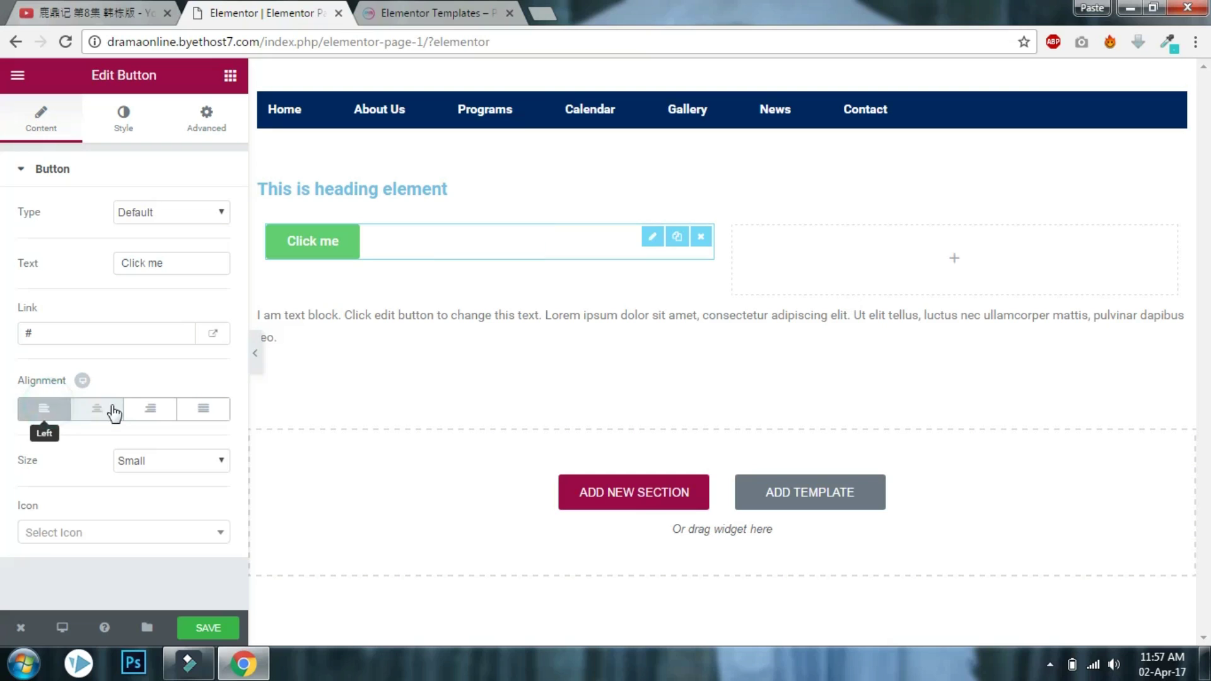
left_click(149, 414)
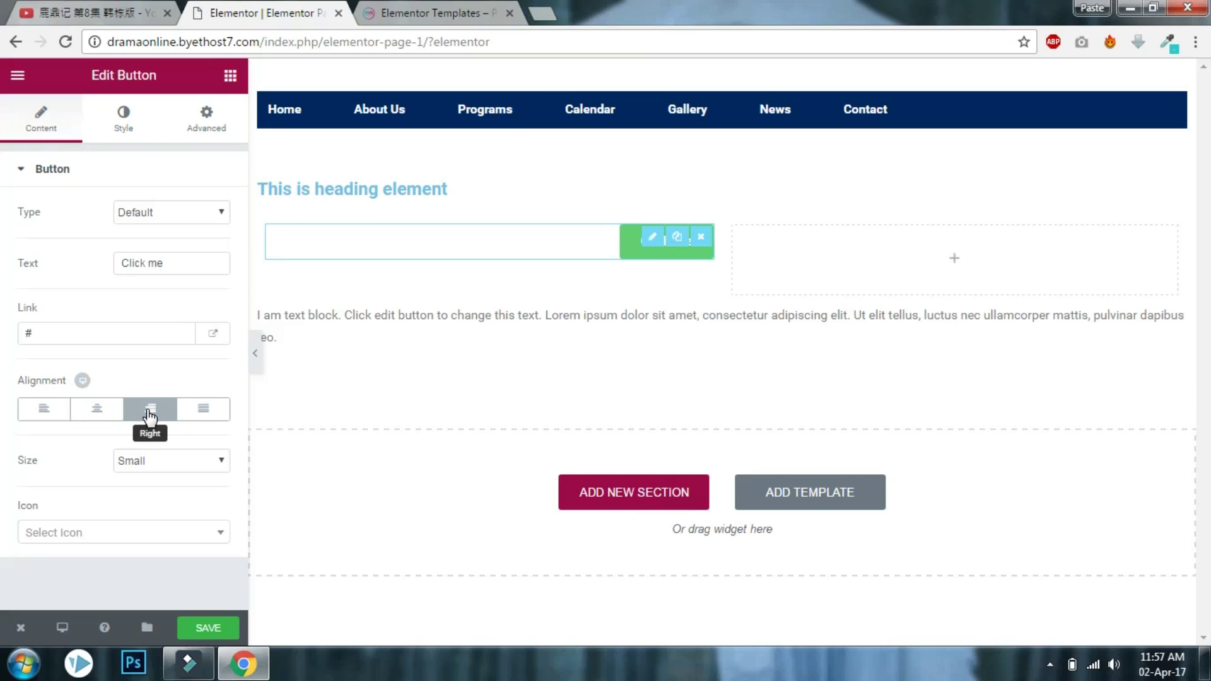
left_click(203, 414)
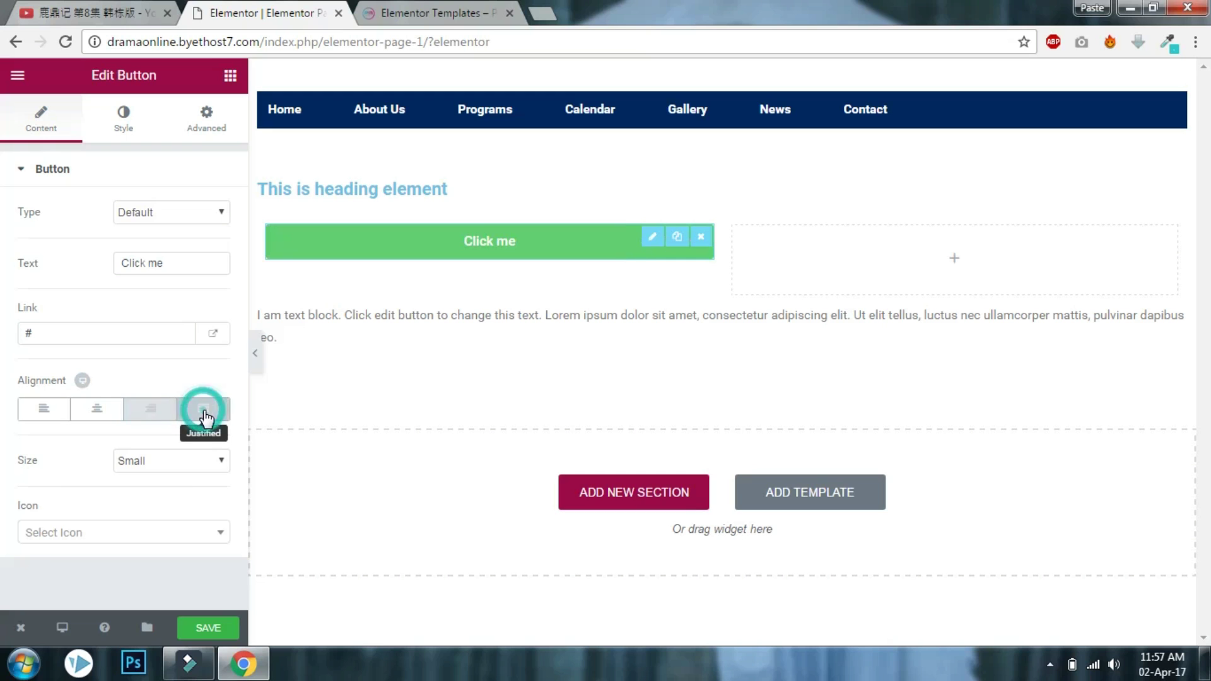
left_click(183, 463)
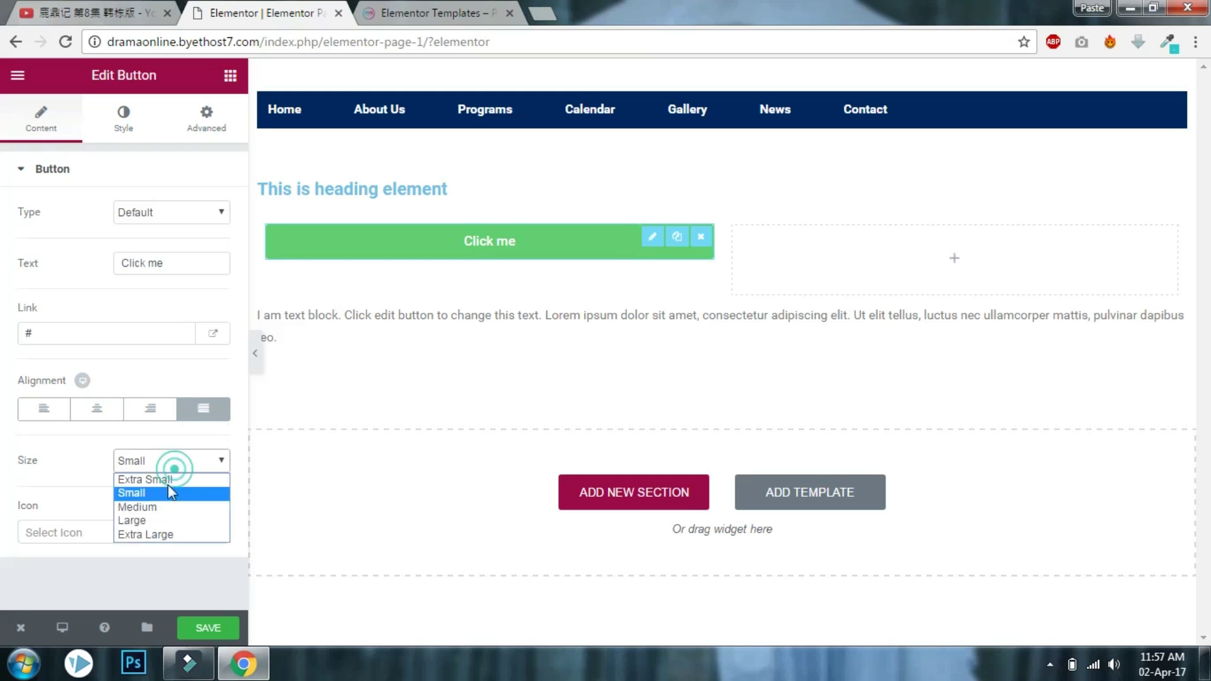
left_click(157, 521)
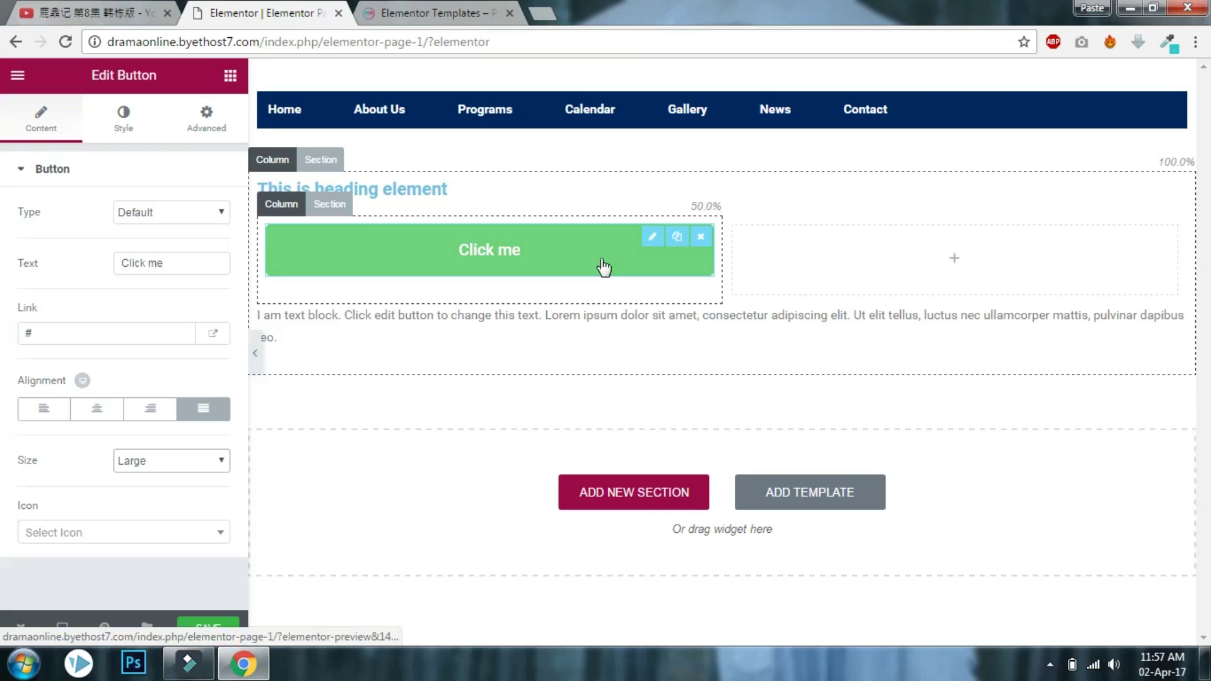
Duplicate the Large Click me button and relabel the copy 'MORE CHARACTERS NUMBERS'.
left_click(678, 238)
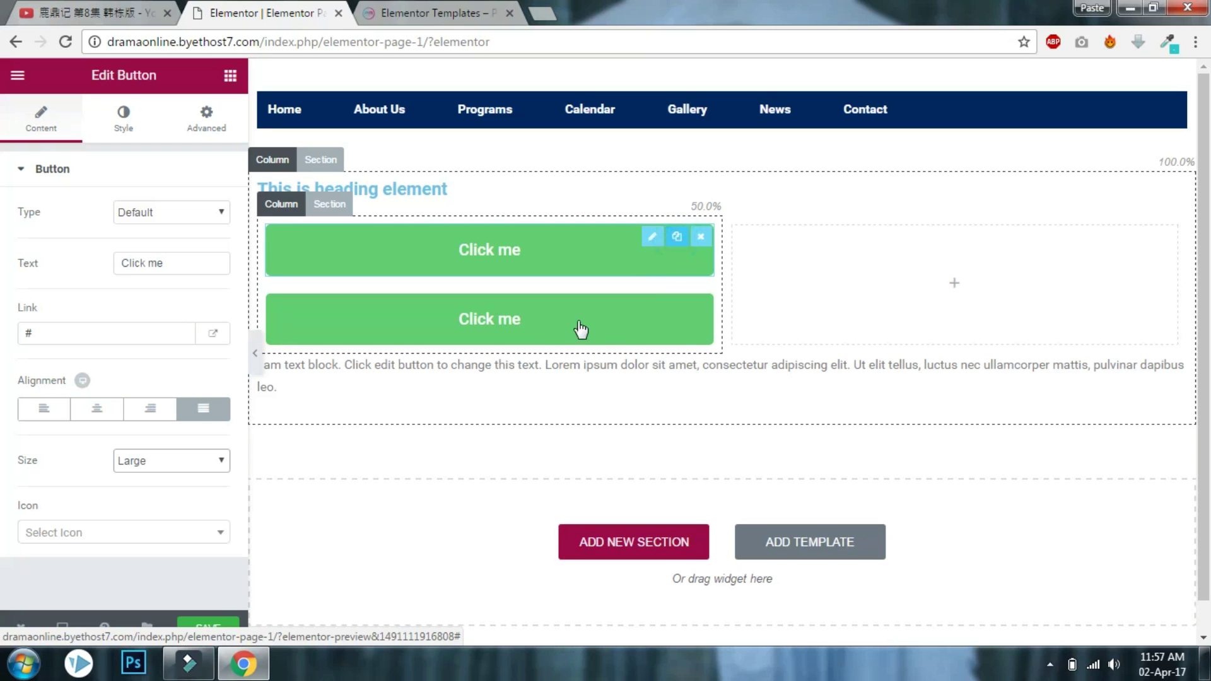
left_click(530, 319)
triple_click(178, 263)
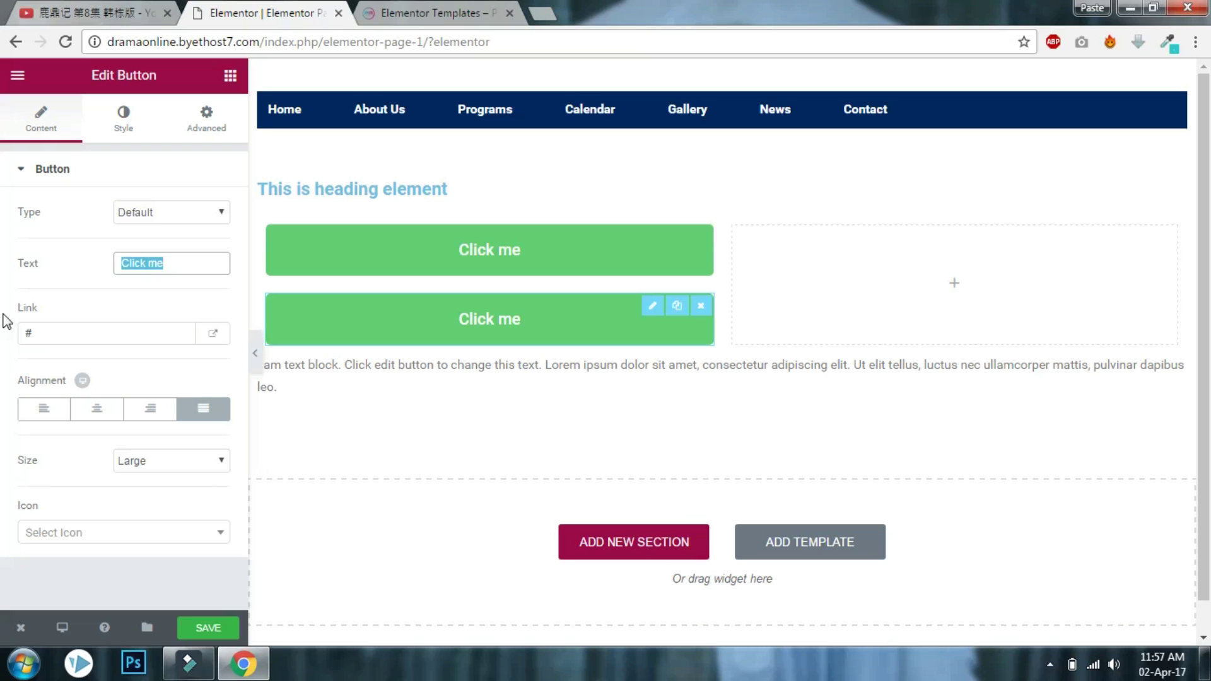
type("MORE CHARA")
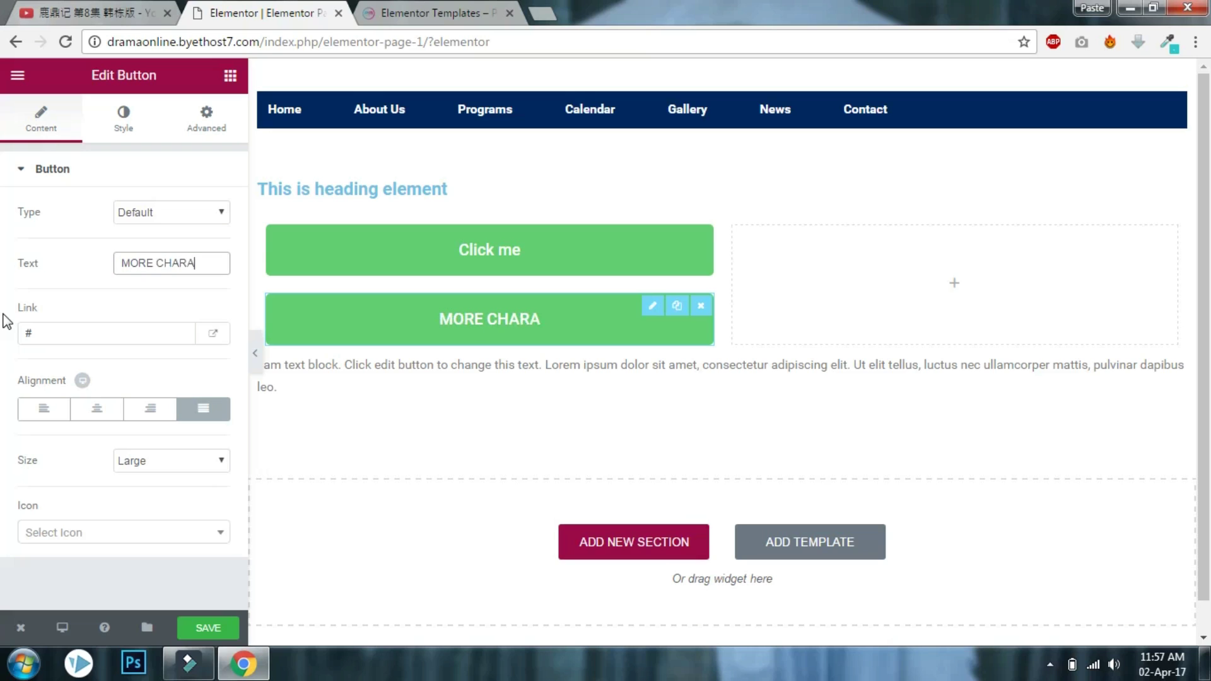
type("CTERS N")
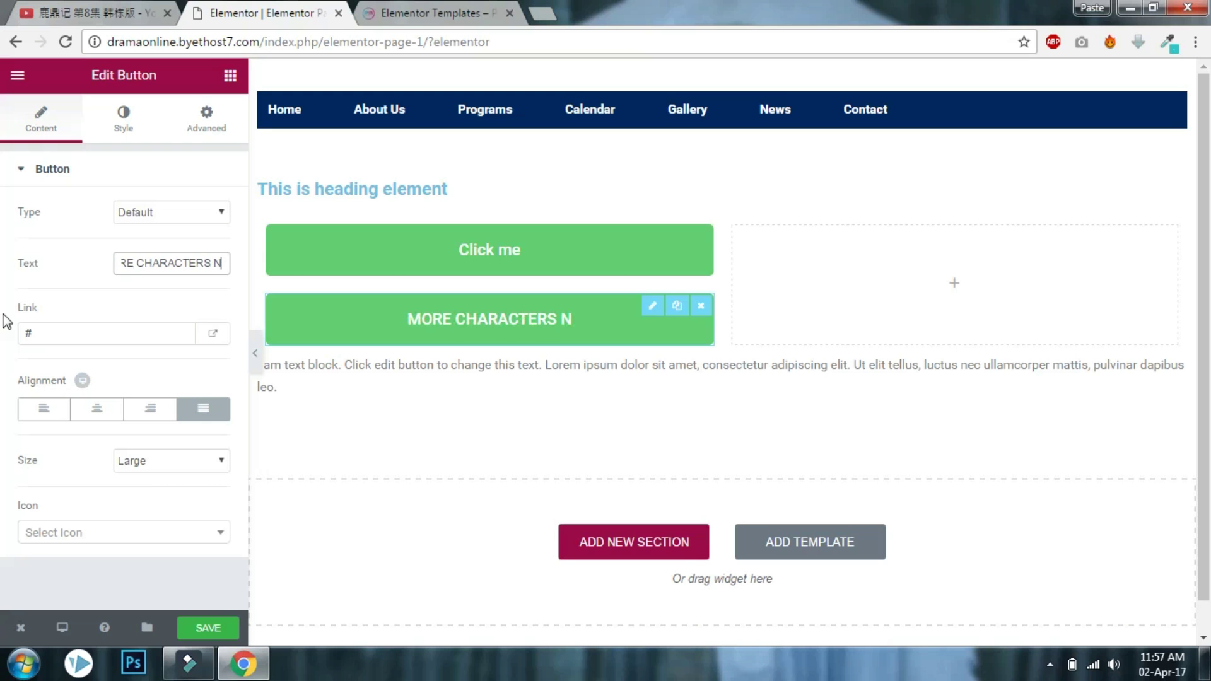
type("UMBERS")
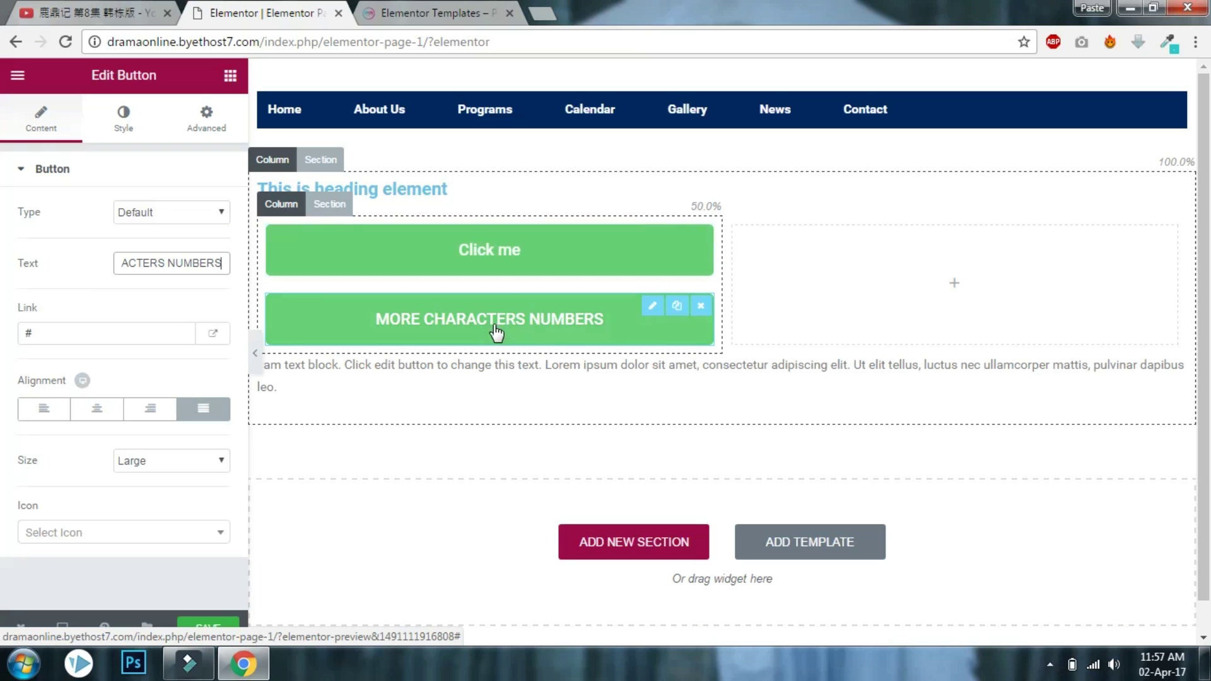
Set the copied button's Type to Info and move it into the empty right column.
left_click(154, 214)
left_click(161, 246)
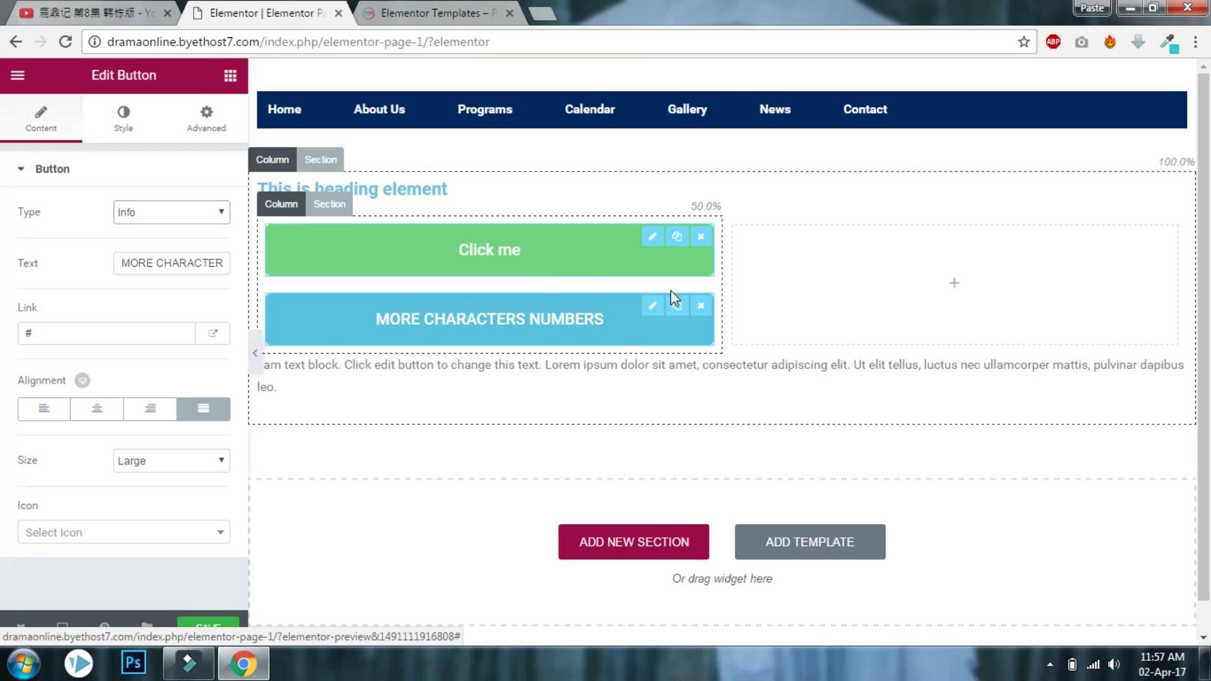
left_click_drag(649, 305, 1036, 252)
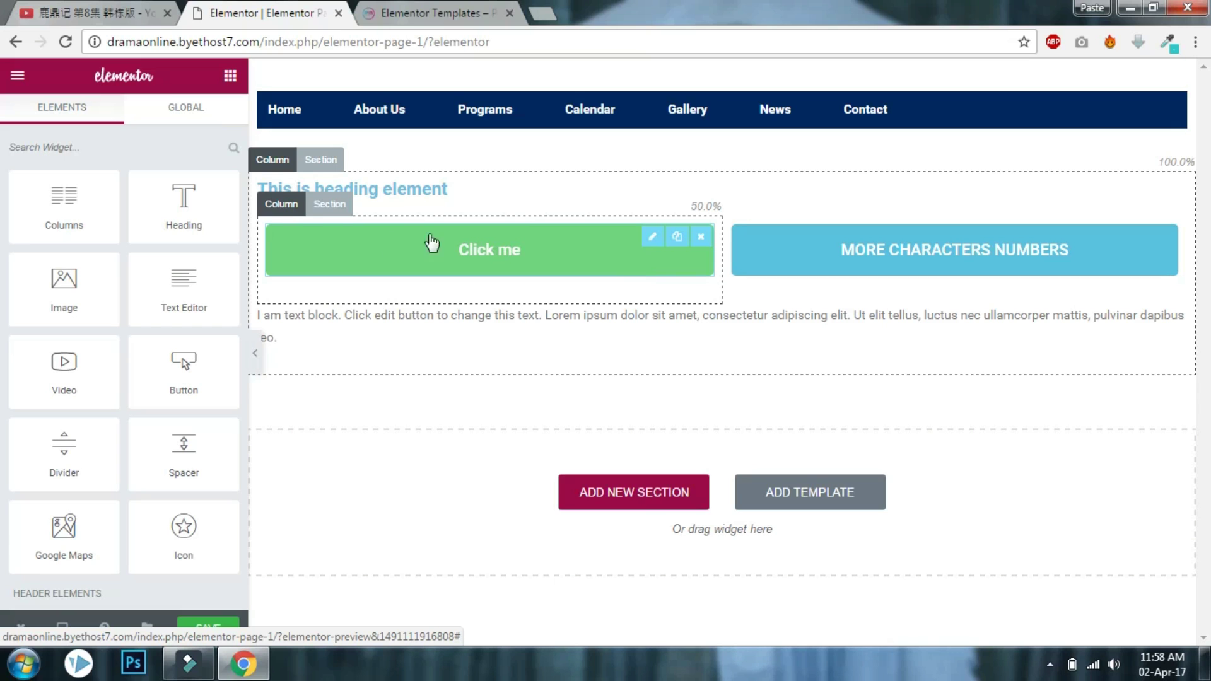
Add a third column to the inner section and move the blue button into the middle column.
left_click(288, 204)
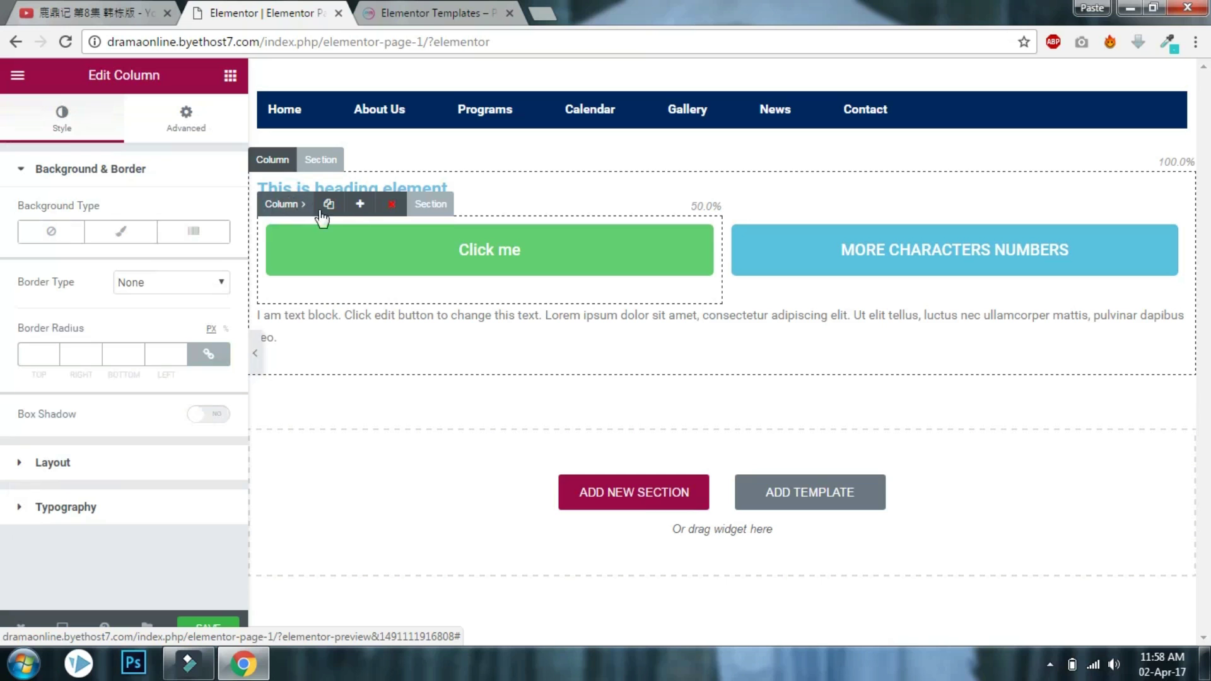
left_click(362, 211)
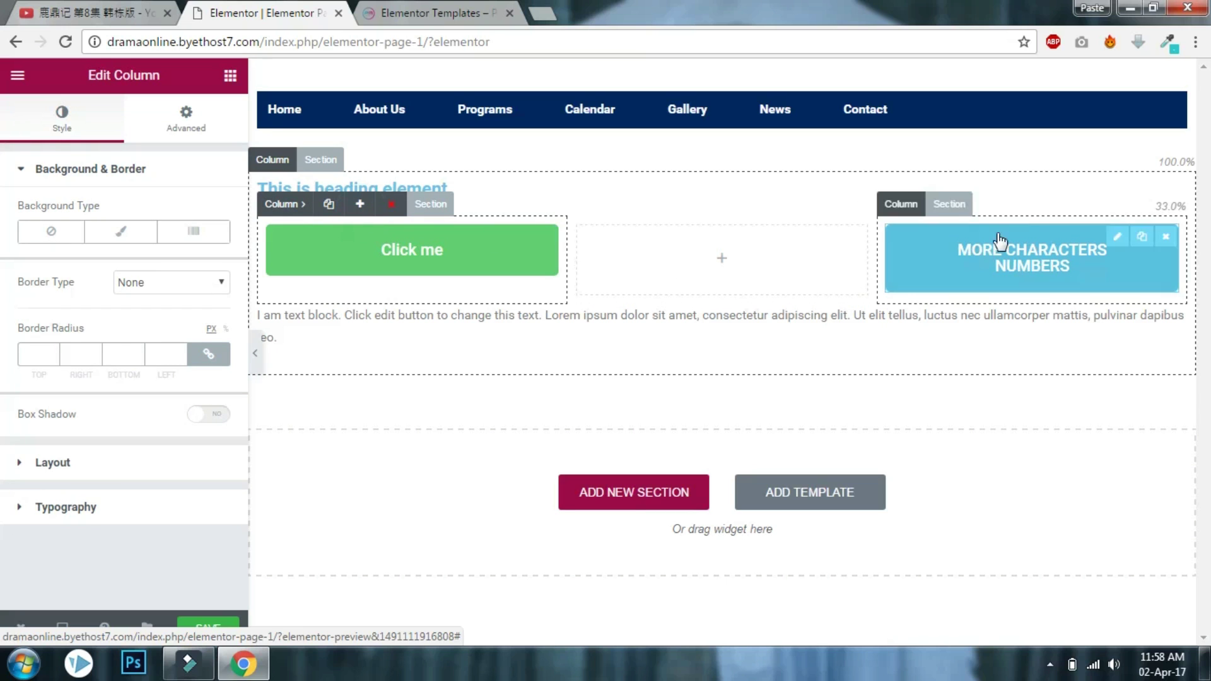
left_click_drag(1107, 231, 1110, 236)
left_click_drag(757, 229, 719, 253)
Shorten the blue button's label to 'MORE CHARAC'.
left_click(801, 238)
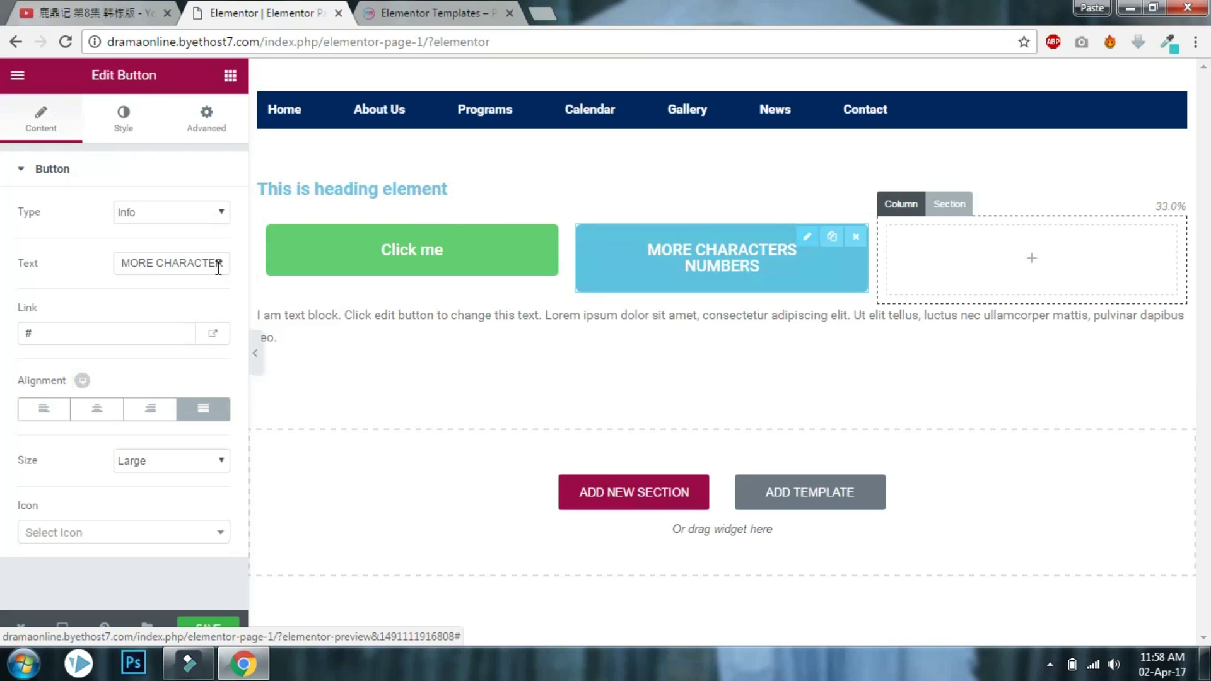
left_click_drag(208, 262, 392, 284)
key("BackSpace")
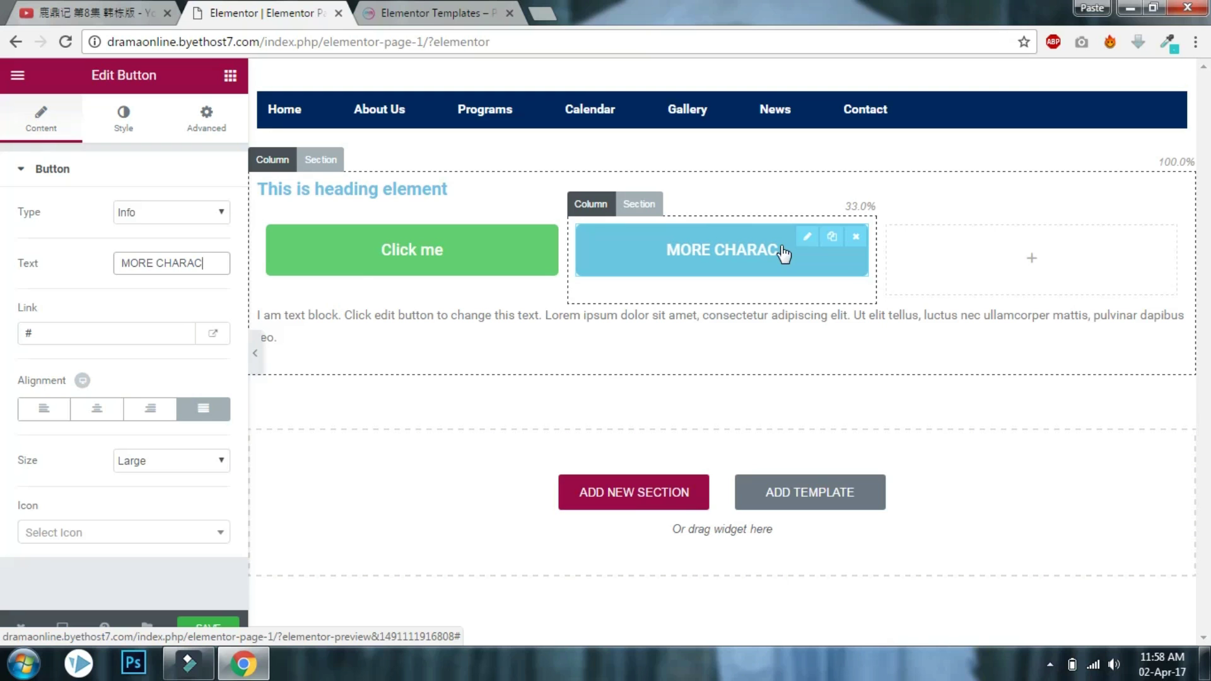
Extend the blue button's label by typing 'S SDSFLSJFLKSJFDLKDSJ' after 'MORE CHARAC'.
type("S ")
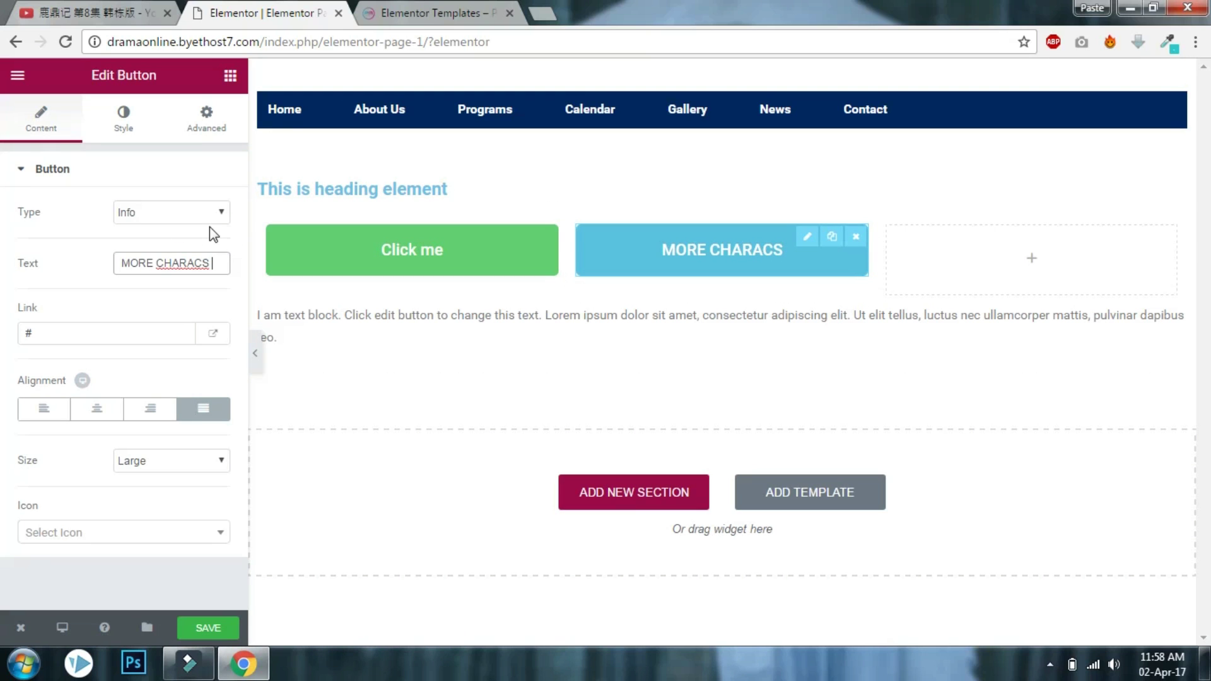
type("SDSFLSJFLKSJFDLKDSJ")
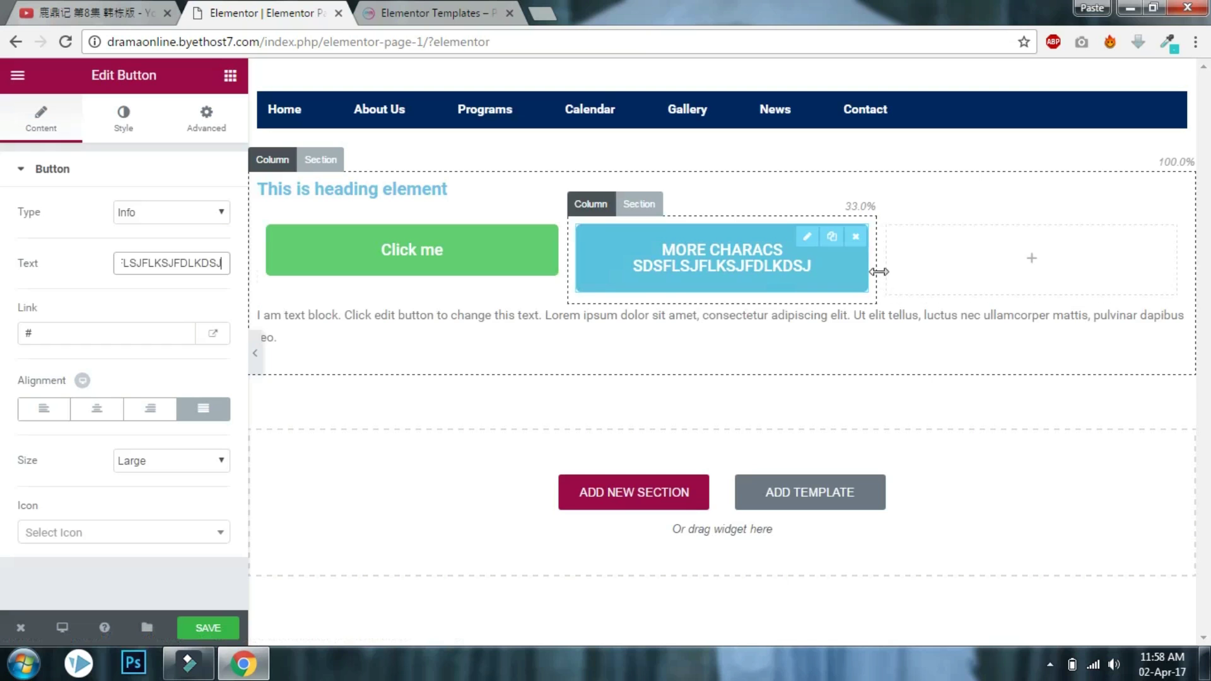
Drag the left and middle column edges rightward, widening the blue button's column to 43.5%.
left_click_drag(877, 268, 971, 270)
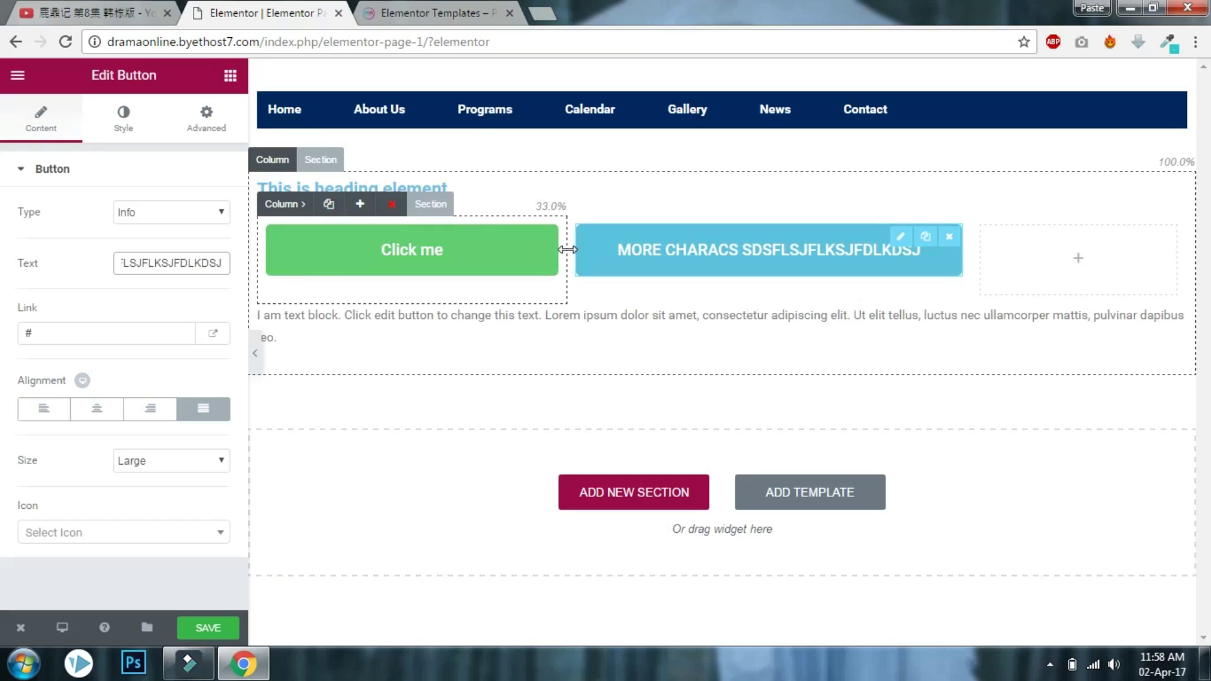
left_click_drag(567, 250, 657, 261)
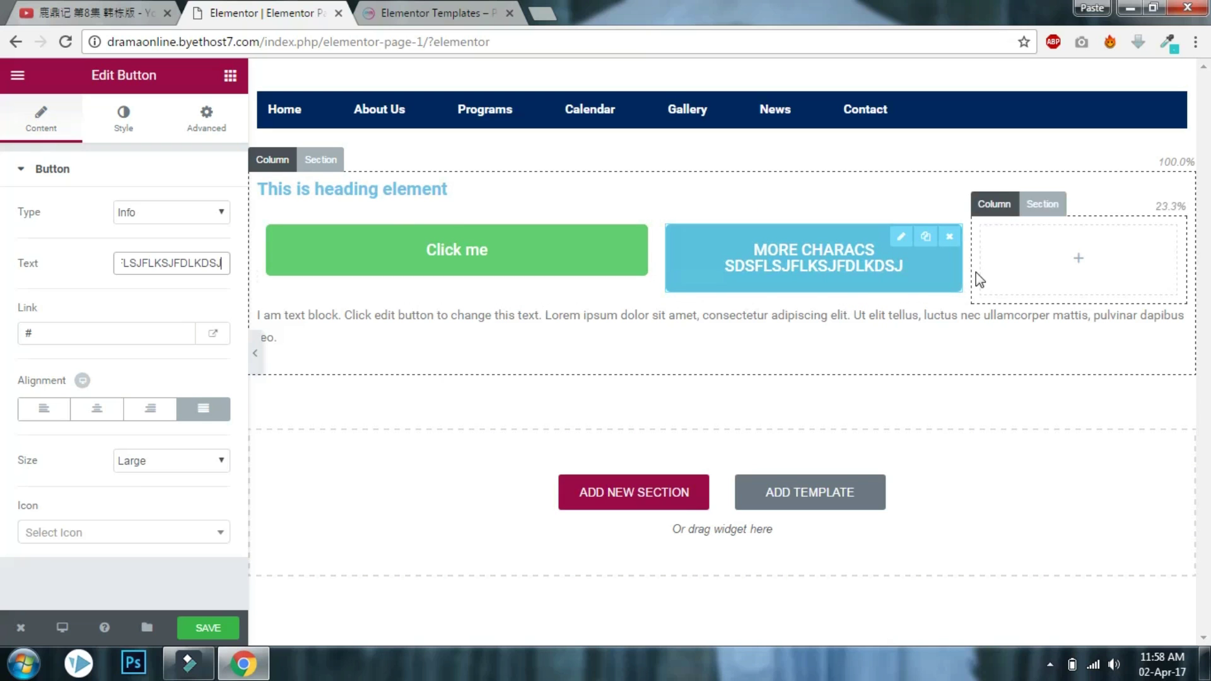
left_click_drag(964, 275, 1063, 279)
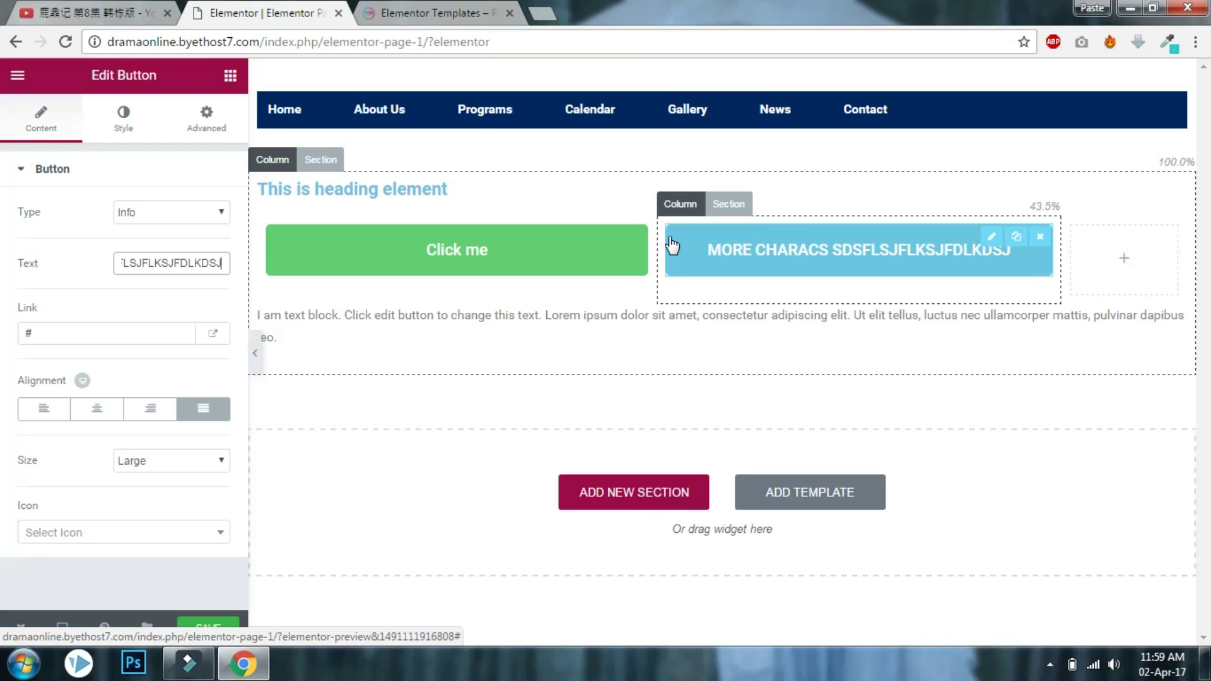
left_click(417, 12)
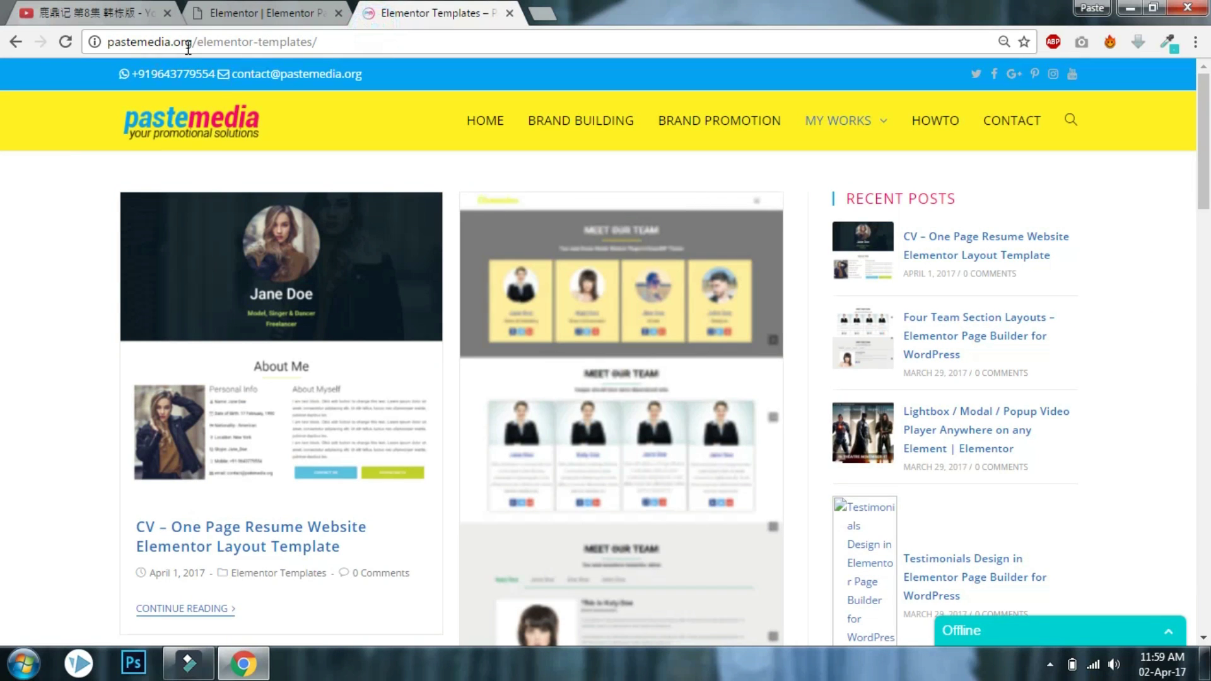
left_click(1101, 633)
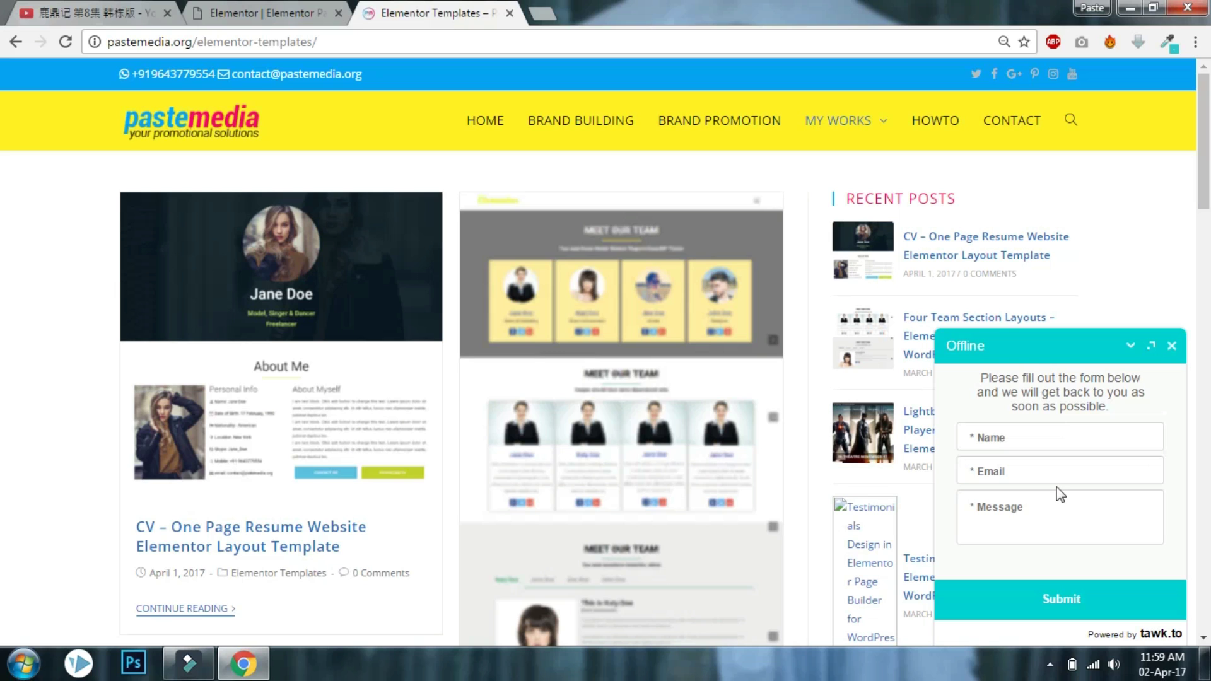
left_click(297, 10)
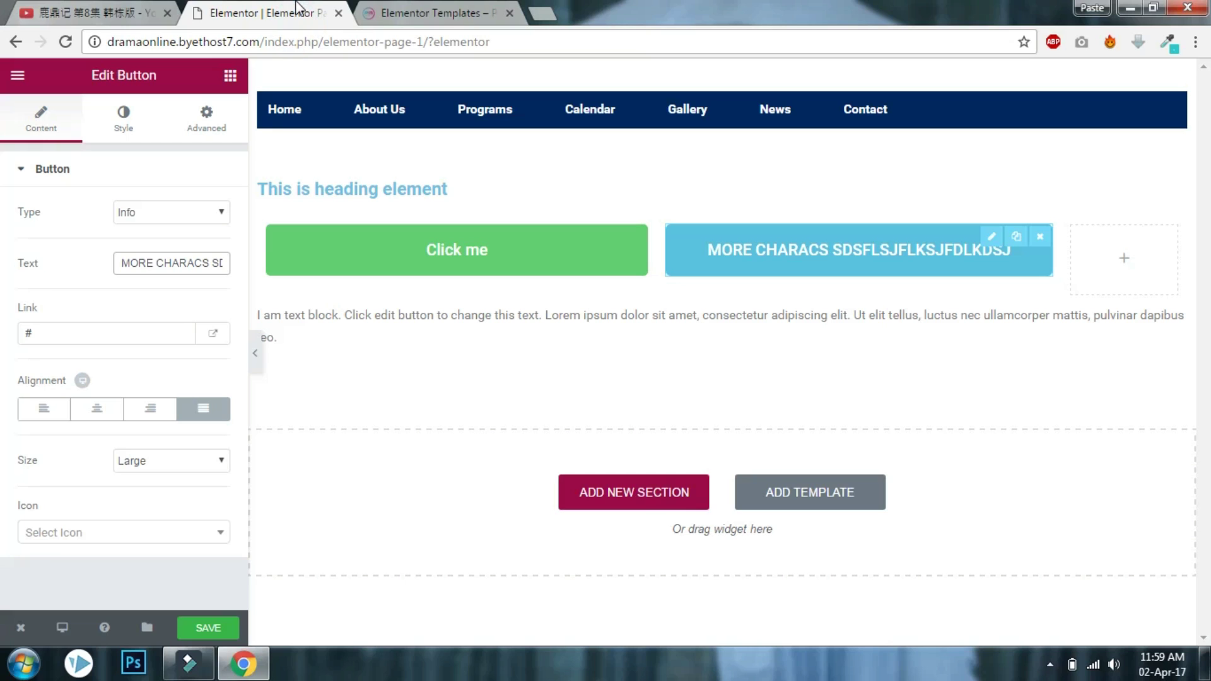